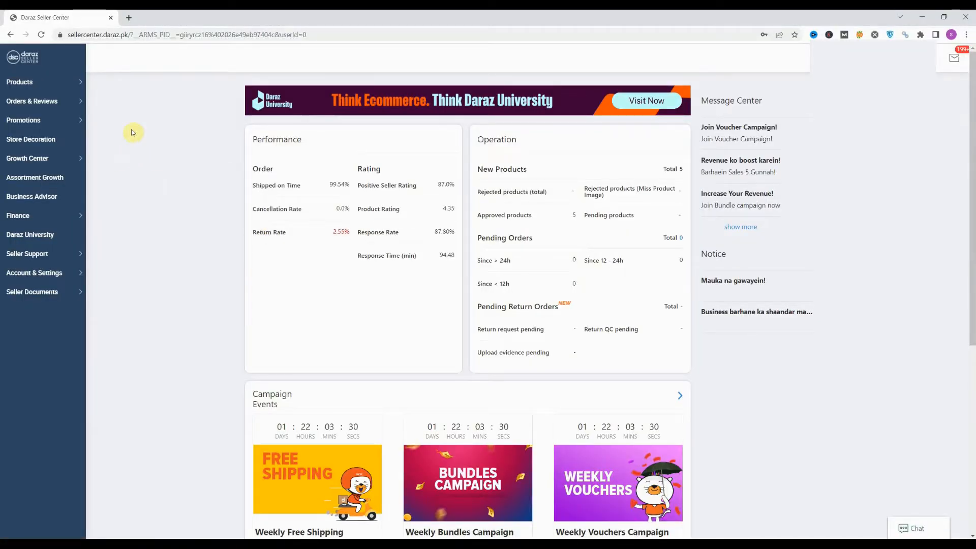
Review the dashboard's campaign events and open the Seller Picks details in a separate page.
{"action": "mouse_move", "coordinate": [56, 128]}
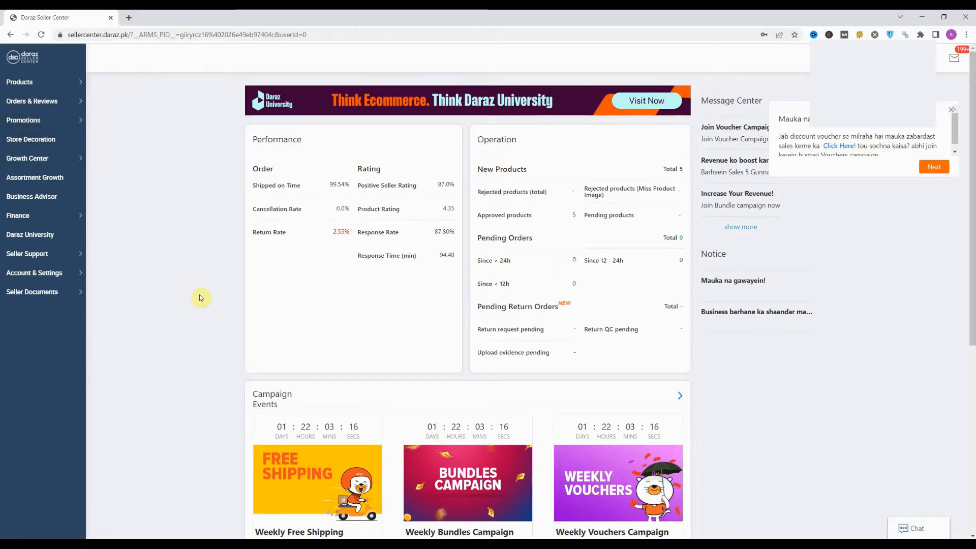
{"action": "scroll", "coordinate": [201, 298], "scroll_direction": "down", "scroll_amount": 6}
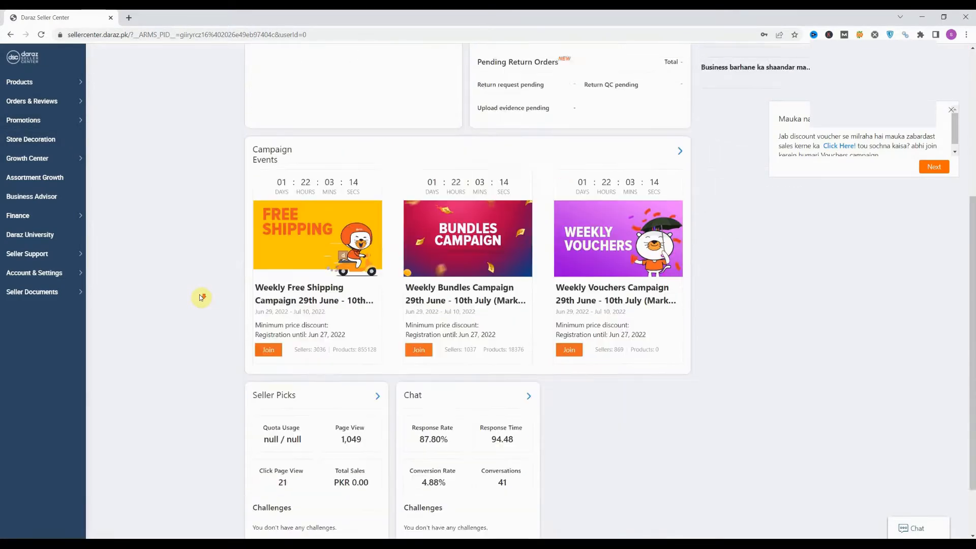
{"action": "mouse_move", "coordinate": [271, 399]}
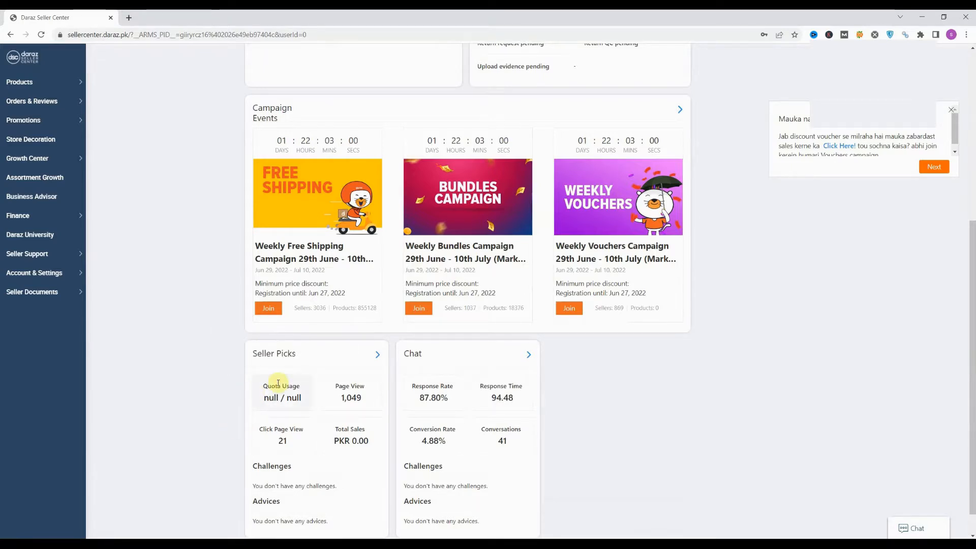
{"action": "left_click", "coordinate": [378, 355]}
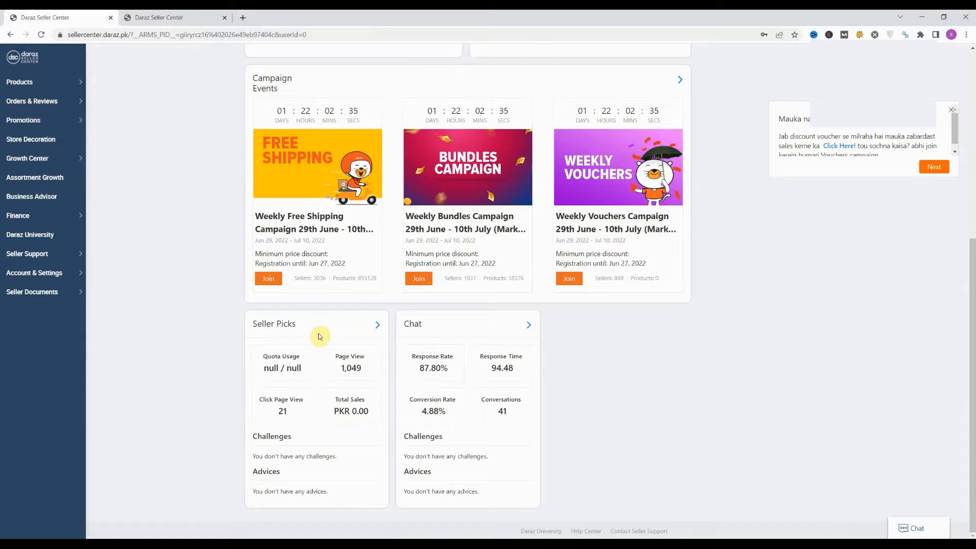
{"action": "mouse_move", "coordinate": [346, 409]}
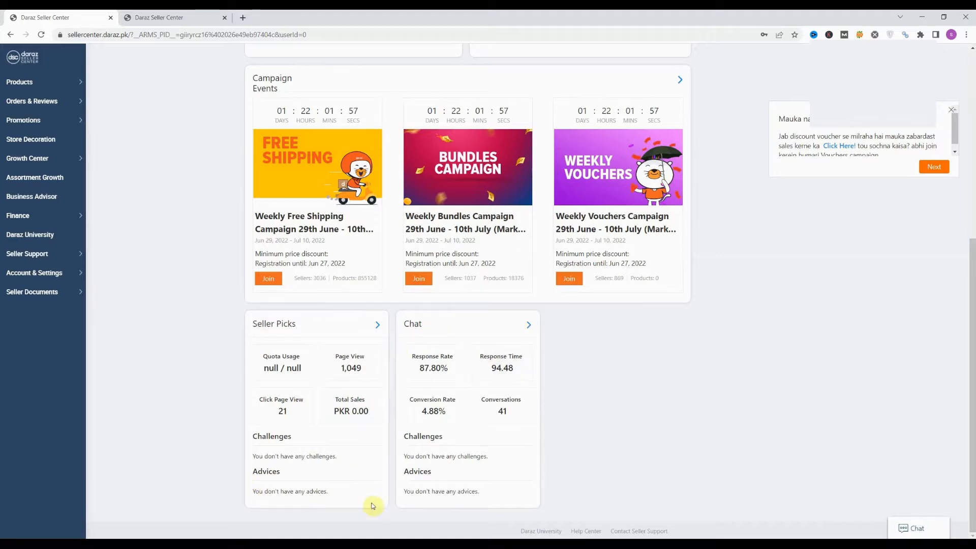
{"action": "scroll", "coordinate": [639, 394], "scroll_direction": "up", "scroll_amount": 6}
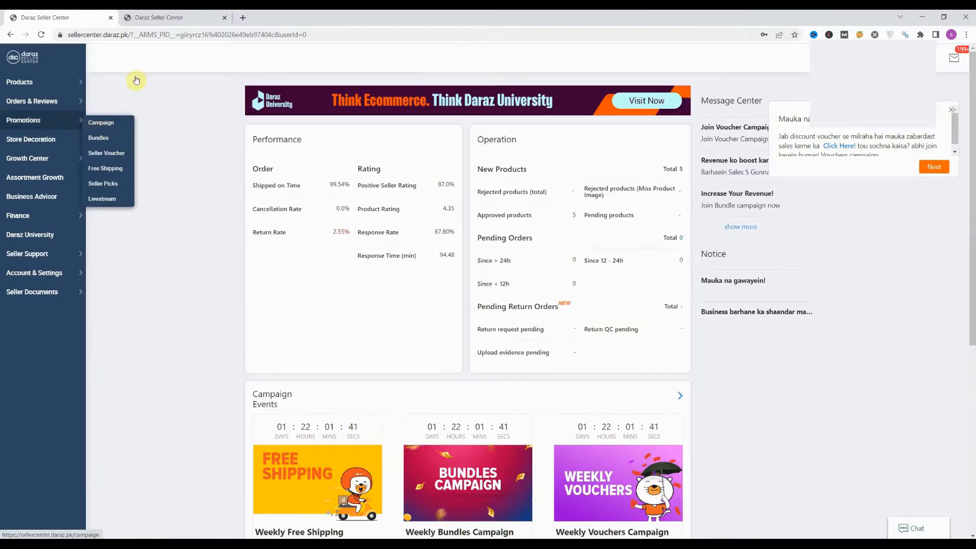
Open Campaign Management and view the available platform campaigns and the registered ones.
{"action": "mouse_move", "coordinate": [58, 124]}
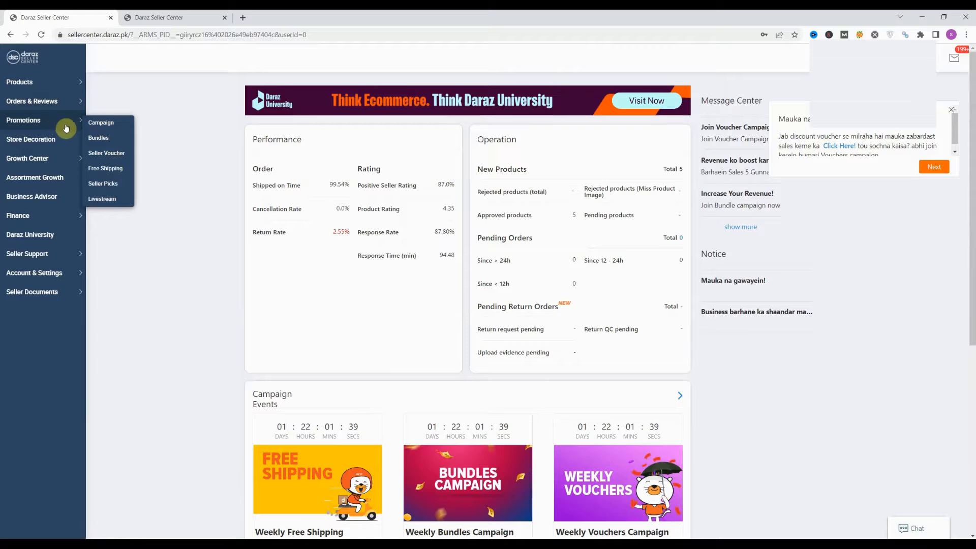
{"action": "left_click", "coordinate": [109, 122]}
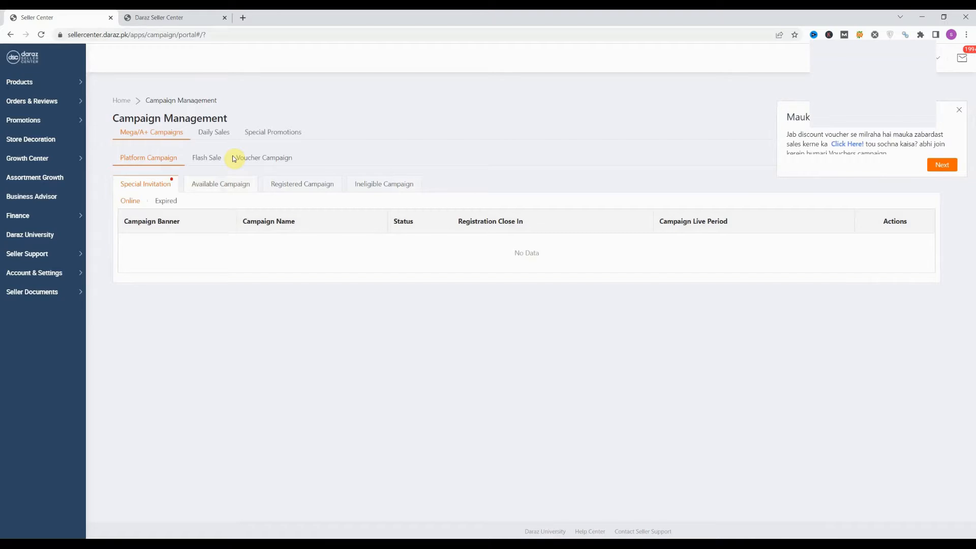
{"action": "left_click", "coordinate": [228, 186]}
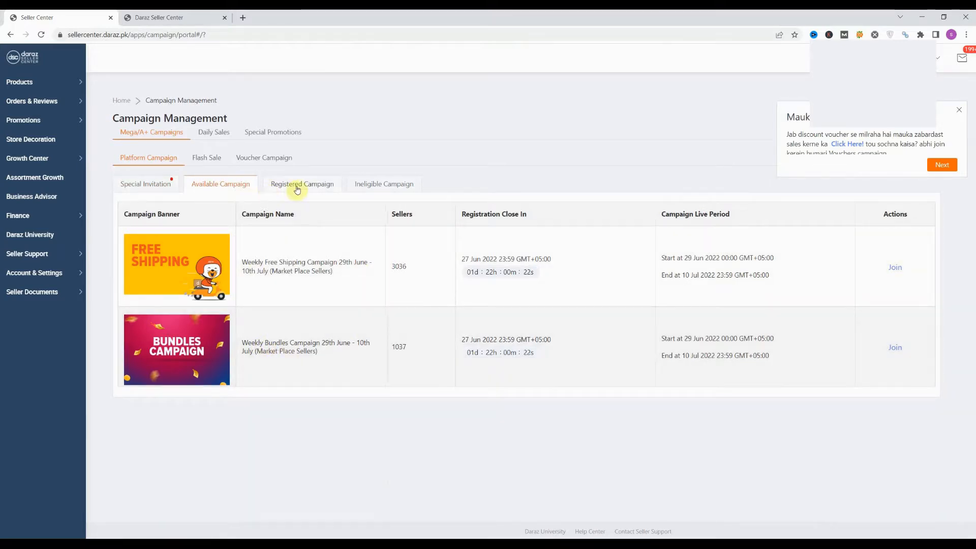
{"action": "left_click", "coordinate": [297, 187]}
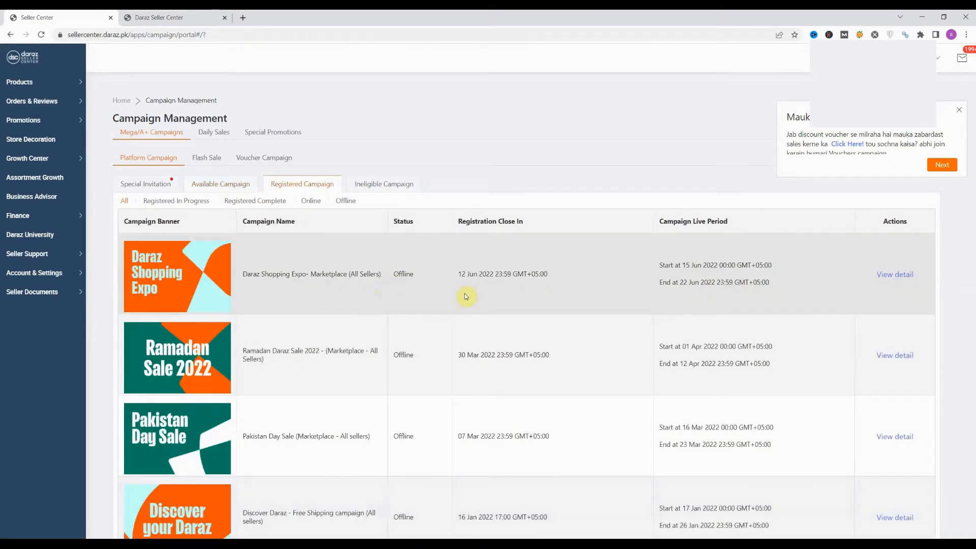
View the Daraz Shopping Expo campaign details and review its registered products' prices, stock and status.
{"action": "left_click", "coordinate": [898, 275]}
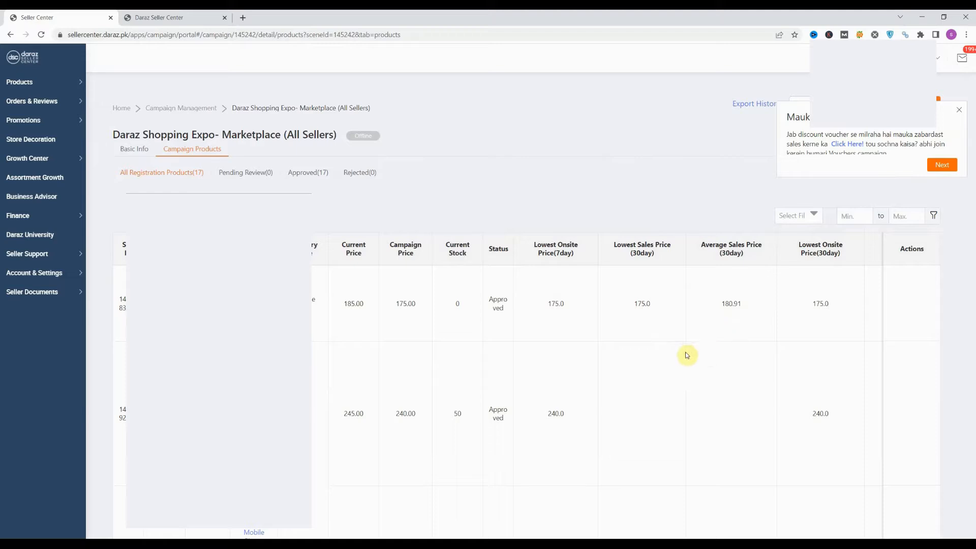
{"action": "scroll", "coordinate": [689, 394], "scroll_direction": "down", "scroll_amount": 5}
{"action": "scroll", "coordinate": [689, 394], "scroll_direction": "down", "scroll_amount": 10}
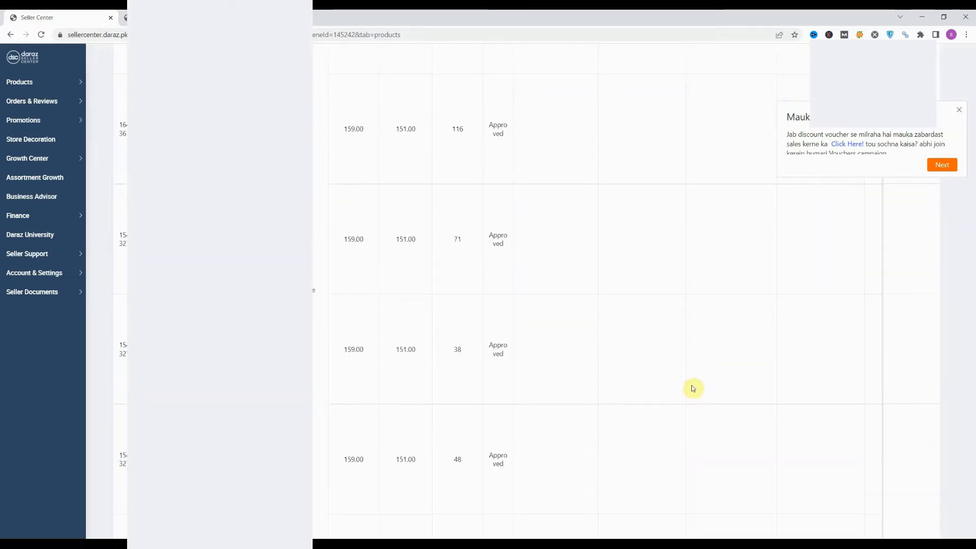
{"action": "scroll", "coordinate": [696, 387], "scroll_direction": "down", "scroll_amount": 10}
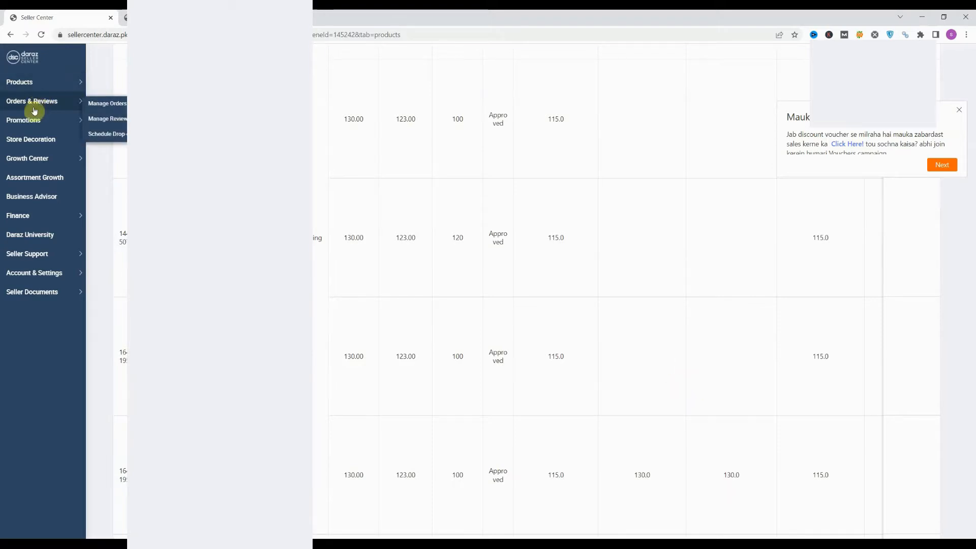
Open the seller bundles list, dismiss the notice covering it and start a new promotion.
{"action": "mouse_move", "coordinate": [28, 124]}
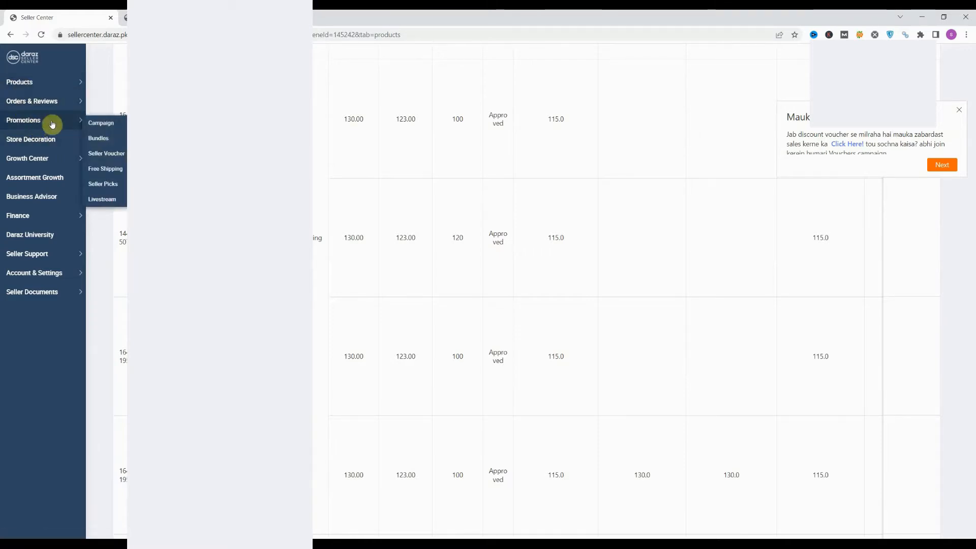
{"action": "left_click", "coordinate": [96, 140]}
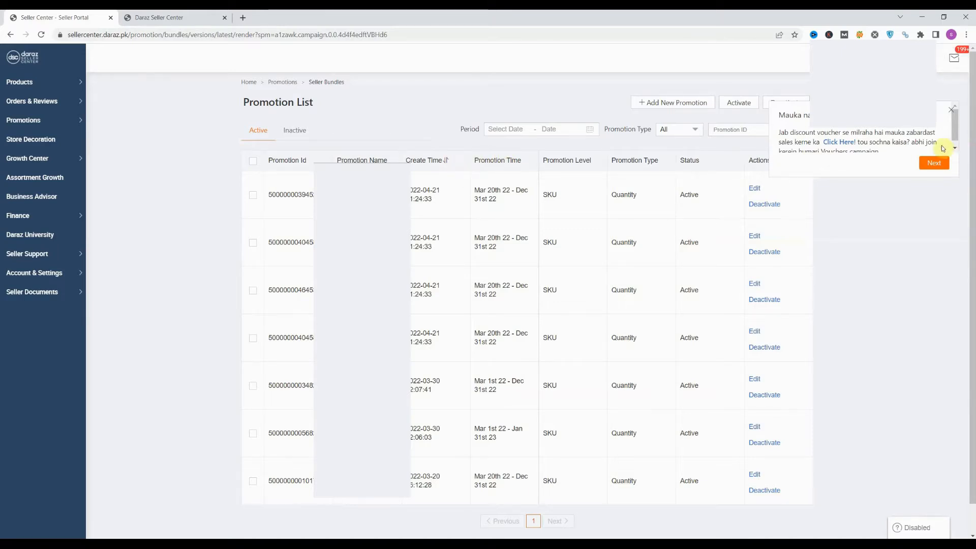
{"action": "left_click", "coordinate": [952, 109]}
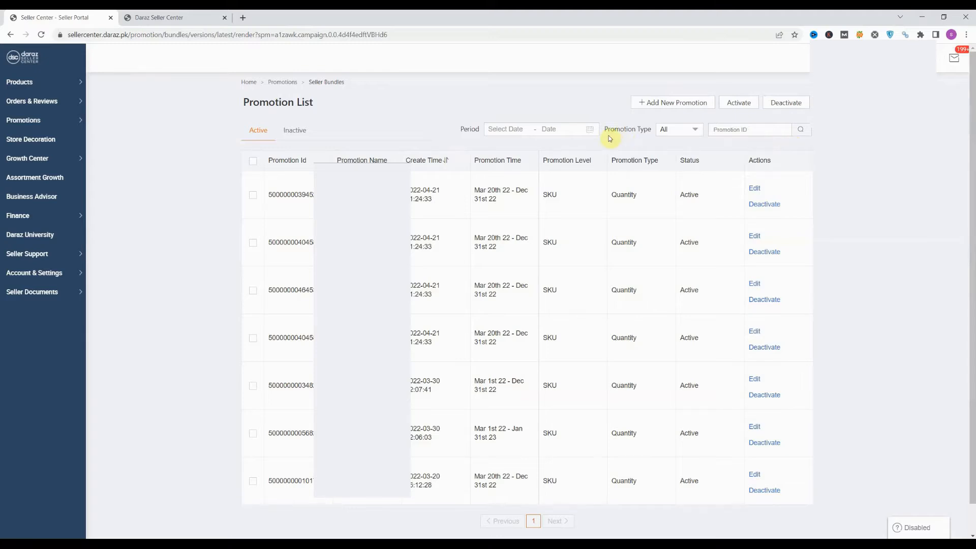
{"action": "left_click", "coordinate": [672, 102]}
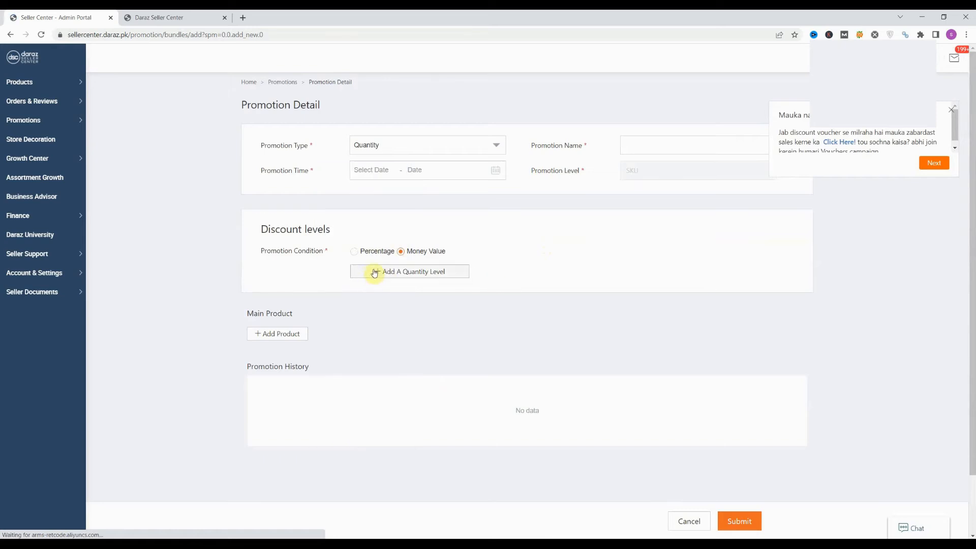
Try the Combo promotion type and the Percentage condition, returning the promotion to Quantity with Money Value.
{"action": "left_click", "coordinate": [389, 150]}
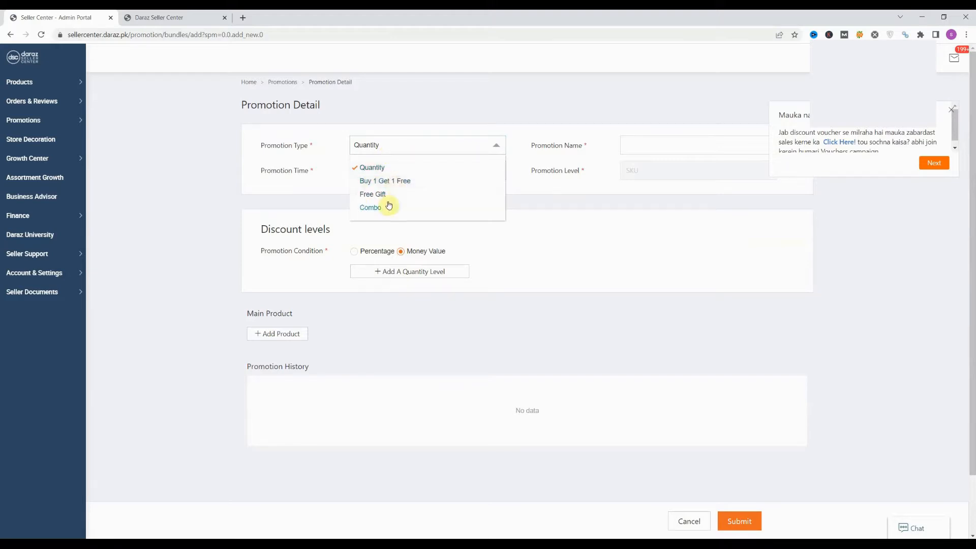
{"action": "left_click", "coordinate": [371, 208]}
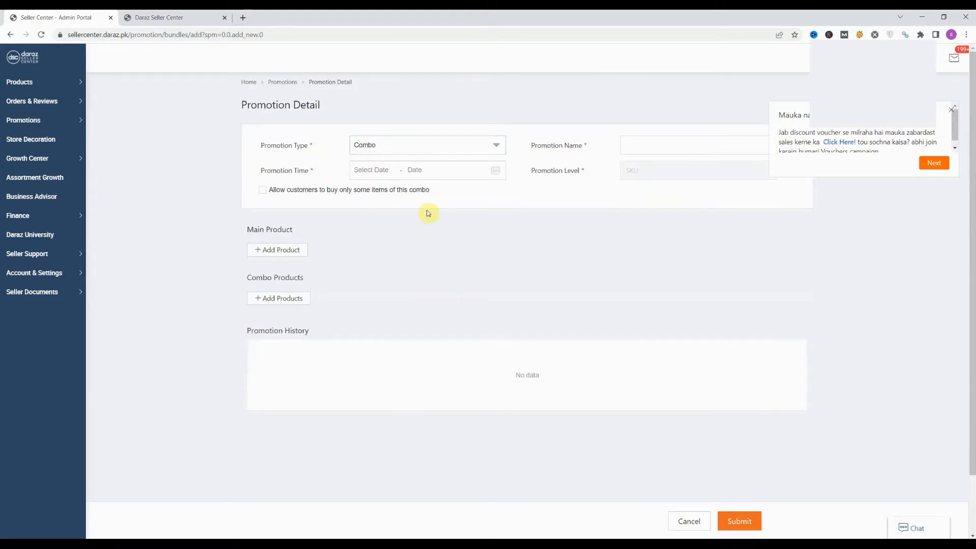
{"action": "left_click", "coordinate": [420, 145]}
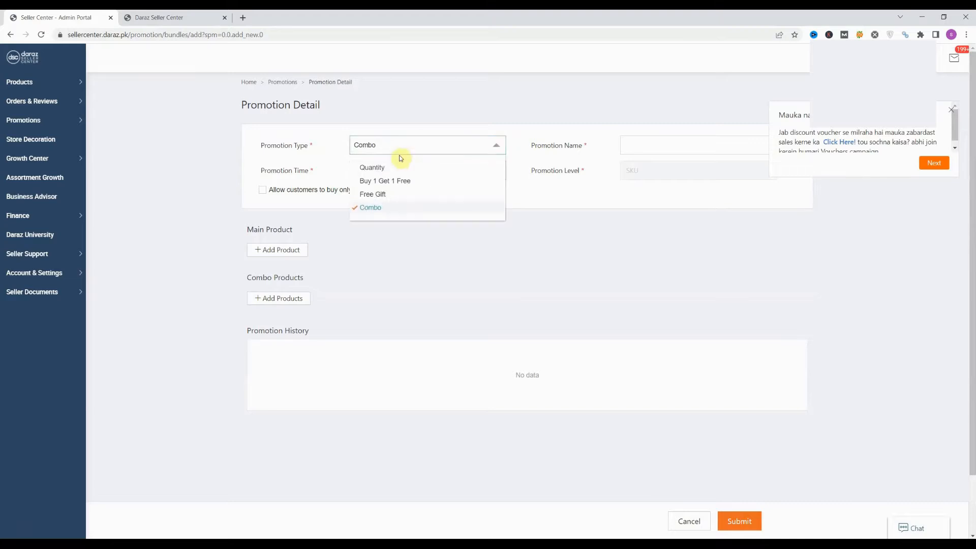
{"action": "left_click", "coordinate": [381, 171]}
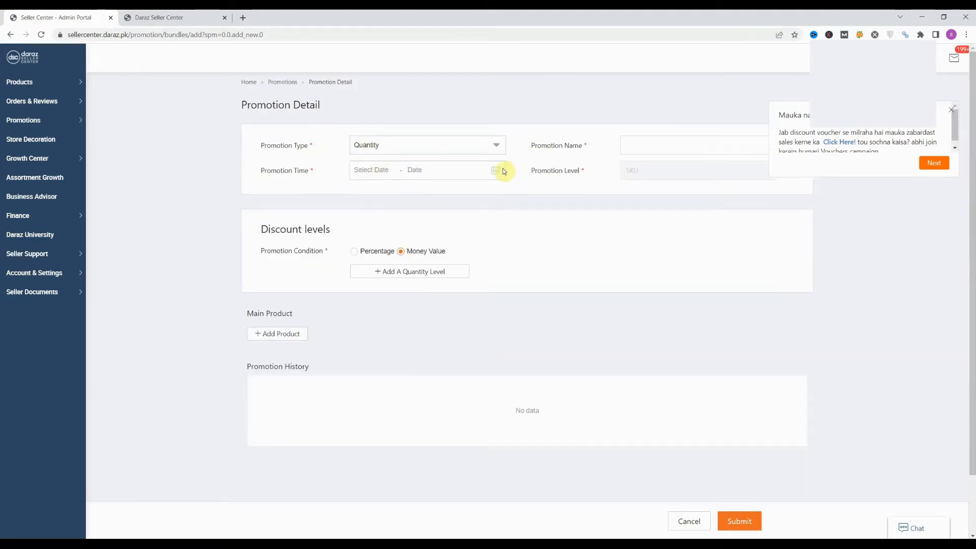
{"action": "left_click", "coordinate": [354, 253]}
{"action": "left_click", "coordinate": [400, 253]}
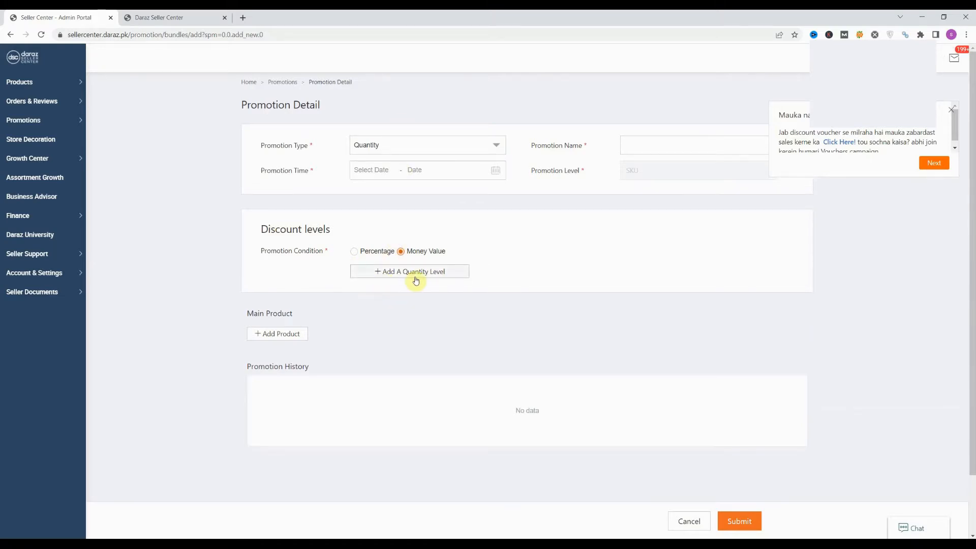
Add a main product and a quantity level that gives 20 PKR off each item when buying 2.
{"action": "left_click", "coordinate": [289, 333]}
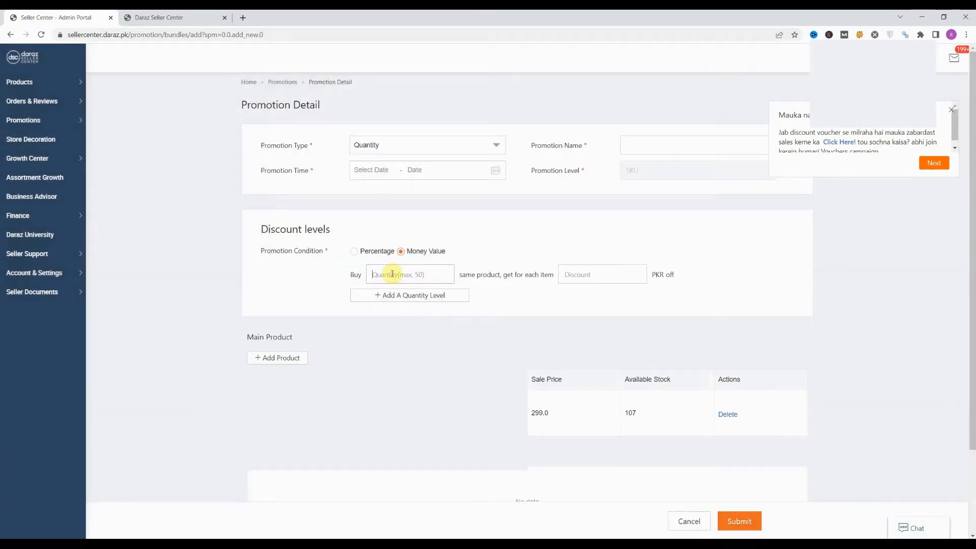
{"action": "type", "text": "2"}
{"action": "left_click", "coordinate": [584, 276]}
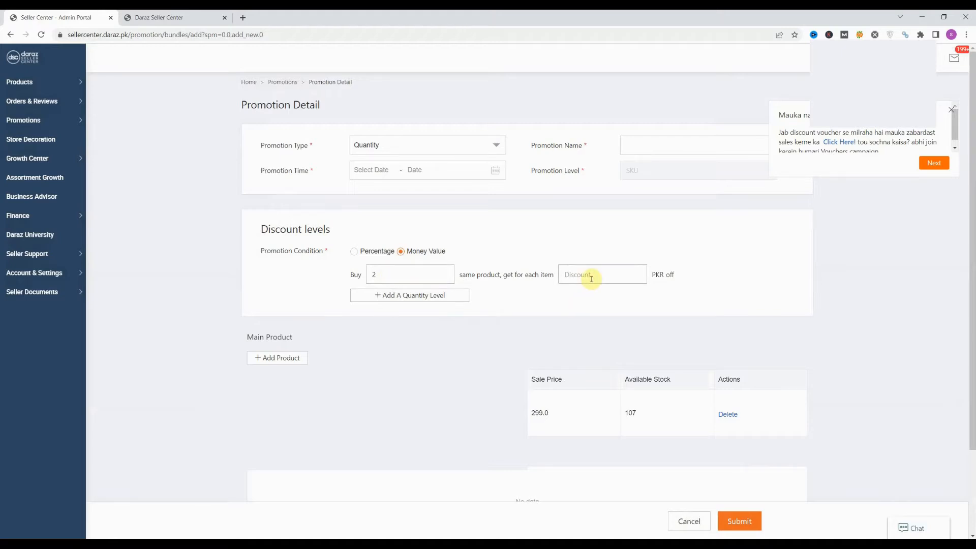
{"action": "type", "text": "20"}
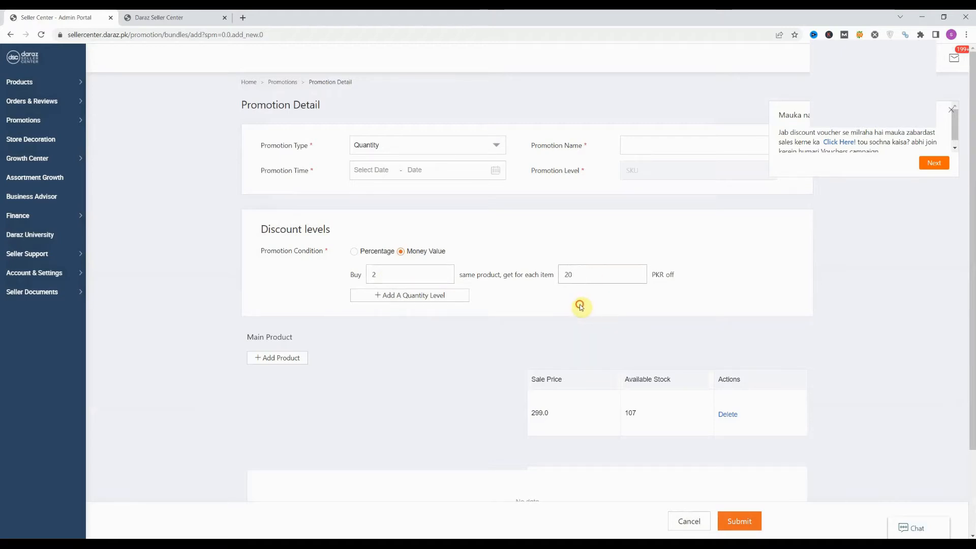
{"action": "scroll", "coordinate": [560, 348], "scroll_direction": "down", "scroll_amount": 3}
{"action": "scroll", "coordinate": [561, 350], "scroll_direction": "up", "scroll_amount": 3}
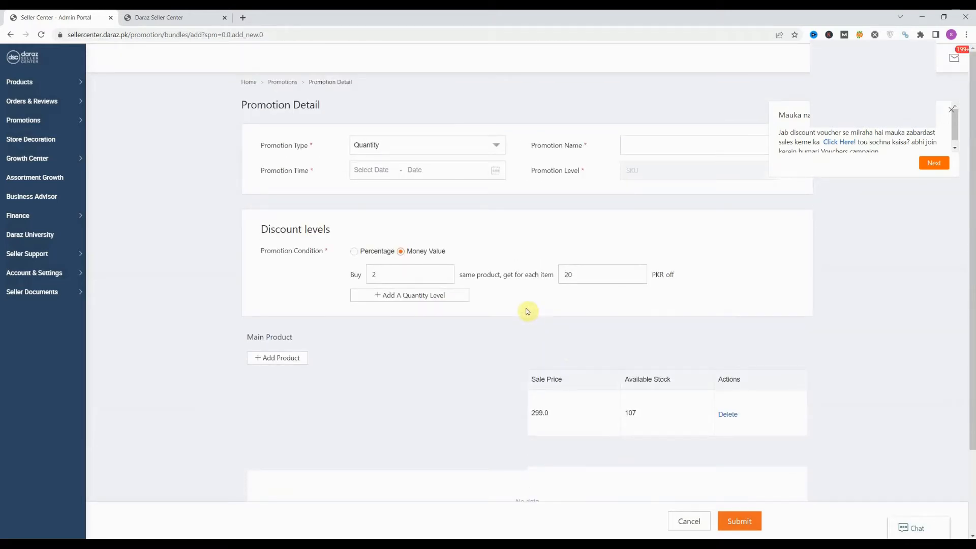
{"action": "left_click", "coordinate": [495, 177]}
{"action": "left_click", "coordinate": [468, 259]}
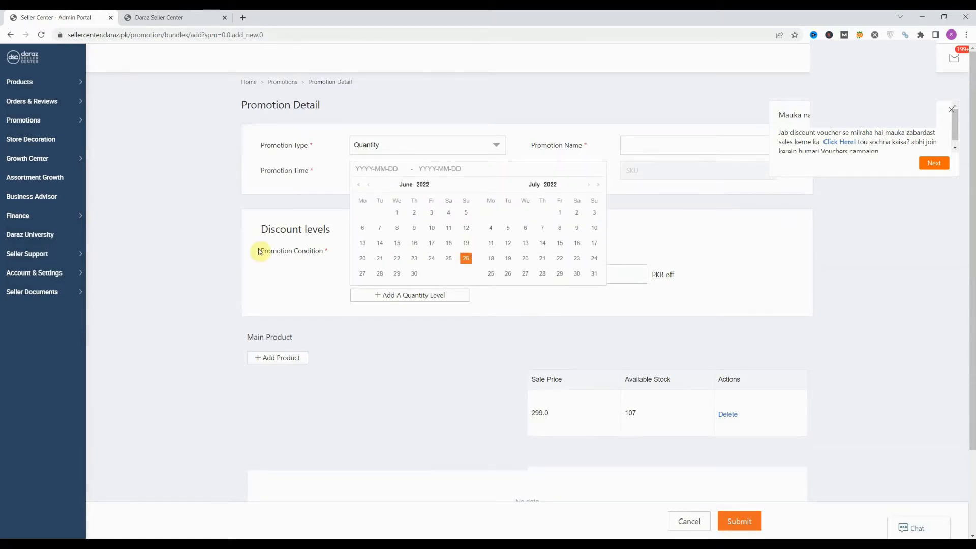
{"action": "left_click", "coordinate": [211, 250]}
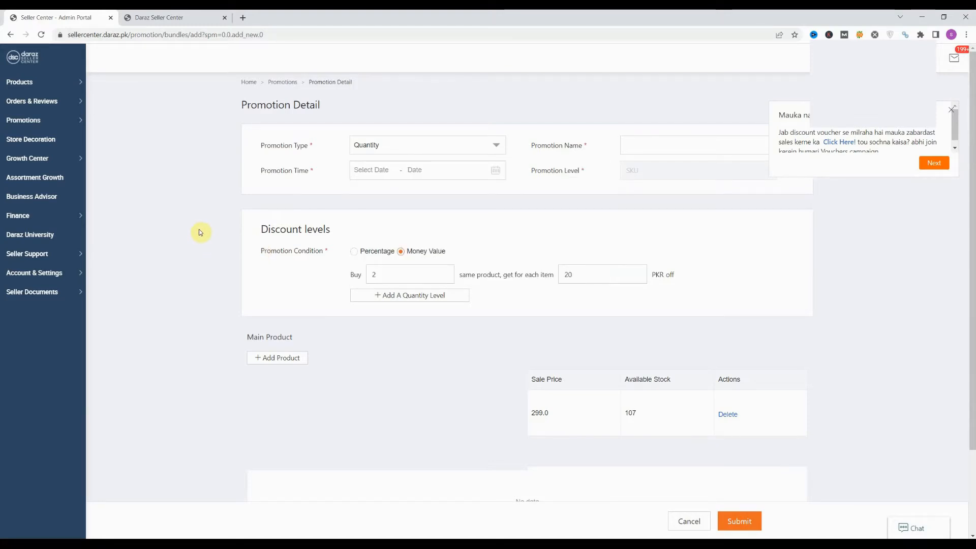
Return to the dashboard home, dismiss the Join Voucher Campaign announcement and look over the campaign events.
{"action": "left_click", "coordinate": [26, 67]}
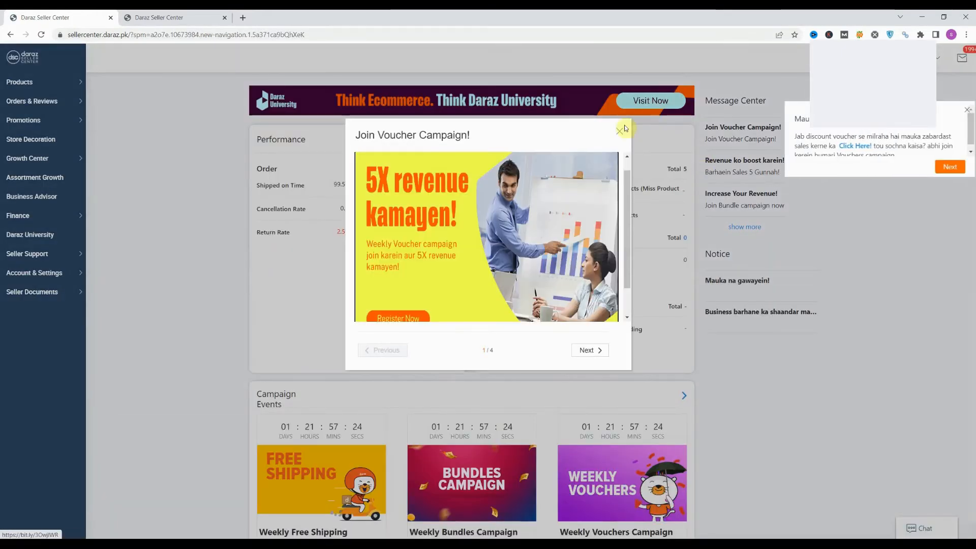
{"action": "scroll", "coordinate": [437, 367], "scroll_direction": "down", "scroll_amount": 5}
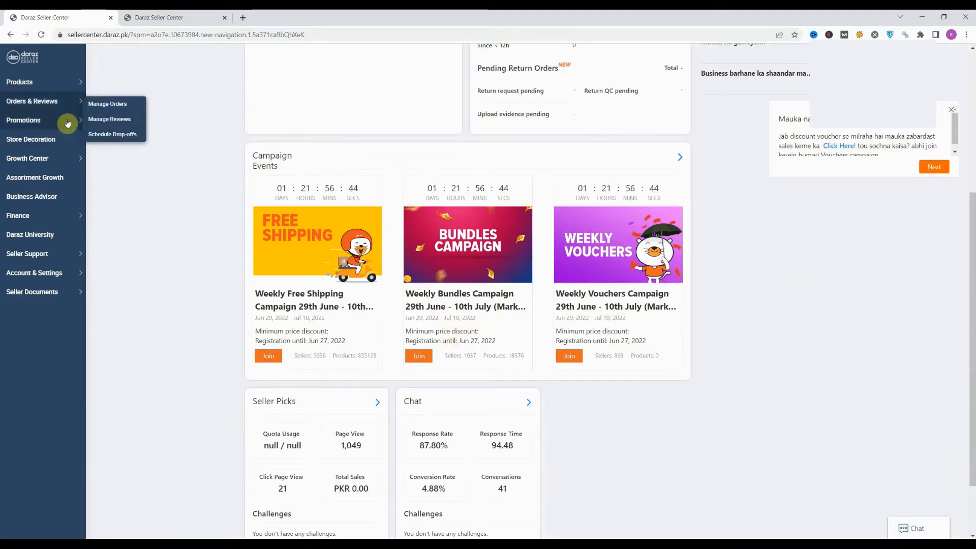
Open the seller vouchers list, dismiss the Welcome to Voucher Promotion notice and start adding a new voucher.
{"action": "mouse_move", "coordinate": [68, 123]}
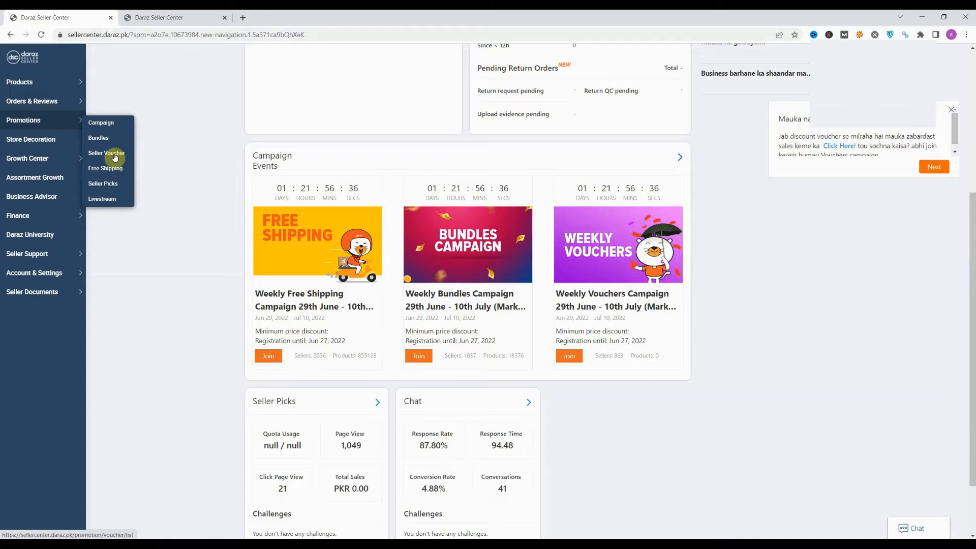
{"action": "left_click", "coordinate": [115, 157]}
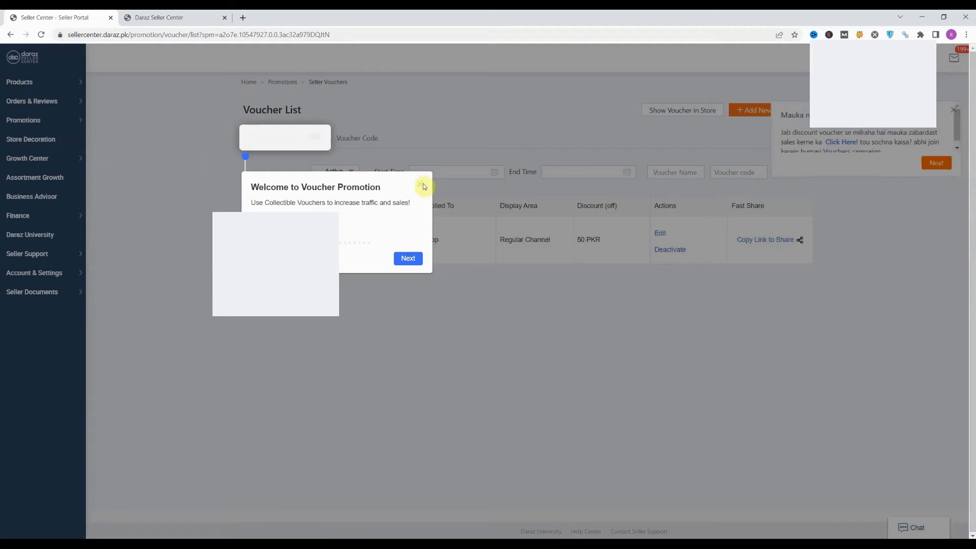
{"action": "left_click", "coordinate": [420, 184]}
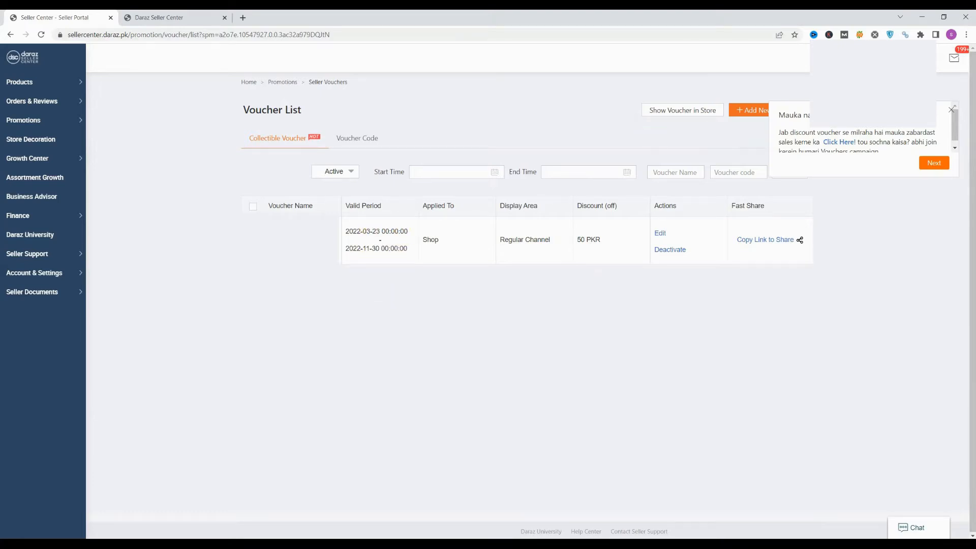
{"action": "left_click", "coordinate": [779, 109]}
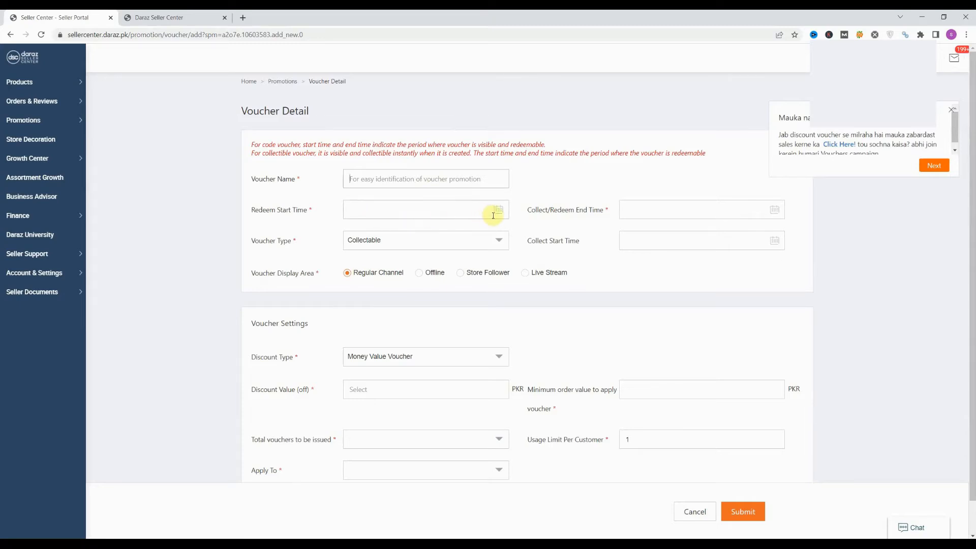
Check the calendar for the voucher's Collect/Redeem End Time and set the voucher type to Voucher Code.
{"action": "left_click", "coordinate": [726, 214]}
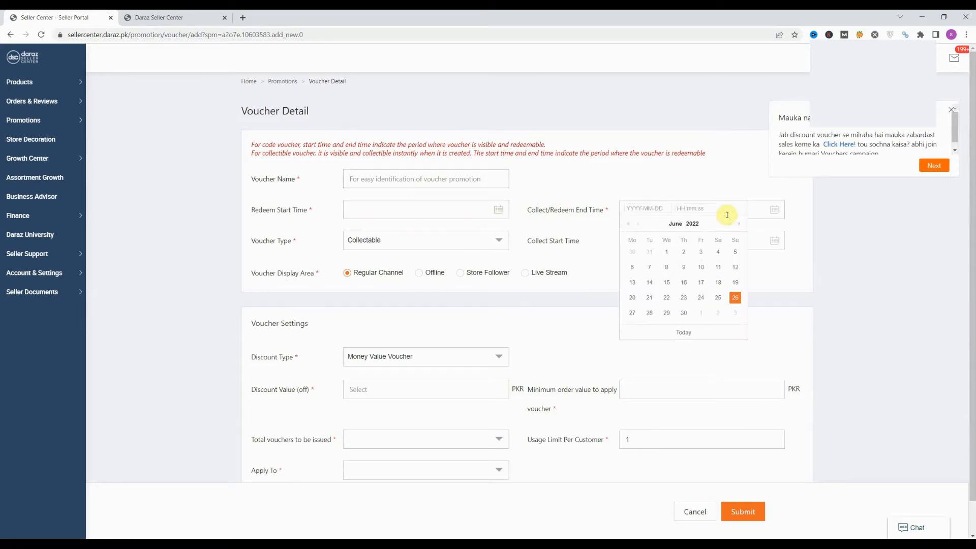
{"action": "left_click", "coordinate": [447, 244]}
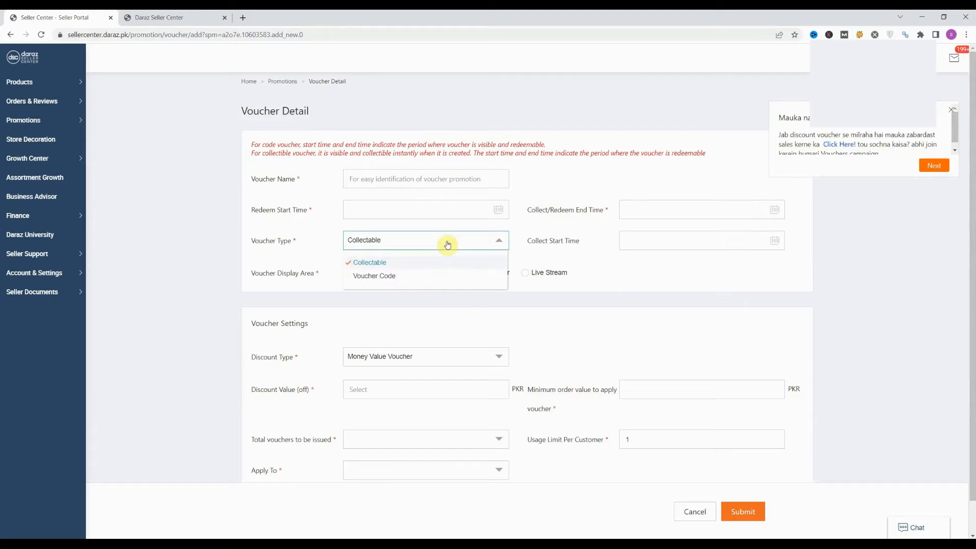
{"action": "left_click", "coordinate": [385, 276]}
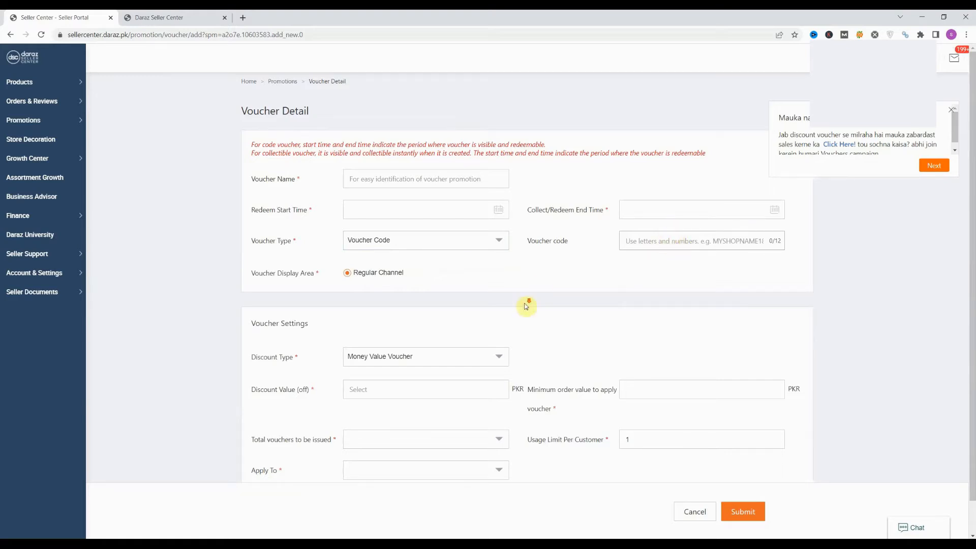
Try the Percentage Value Voucher discount type, returning the voucher to Money Value Voucher.
{"action": "scroll", "coordinate": [523, 303], "scroll_direction": "down", "scroll_amount": 1}
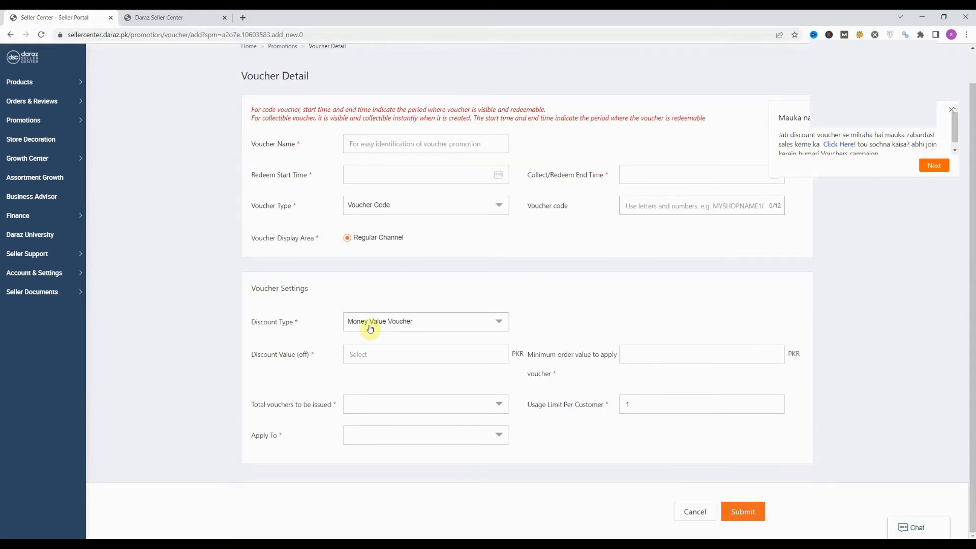
{"action": "left_click", "coordinate": [397, 329]}
{"action": "left_click", "coordinate": [390, 356]}
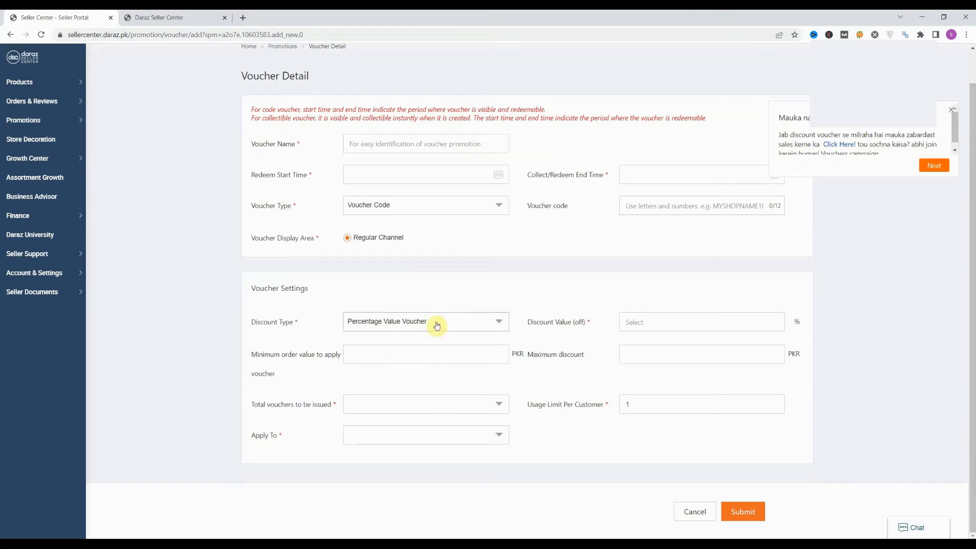
{"action": "left_click", "coordinate": [436, 325]}
{"action": "left_click", "coordinate": [379, 340]}
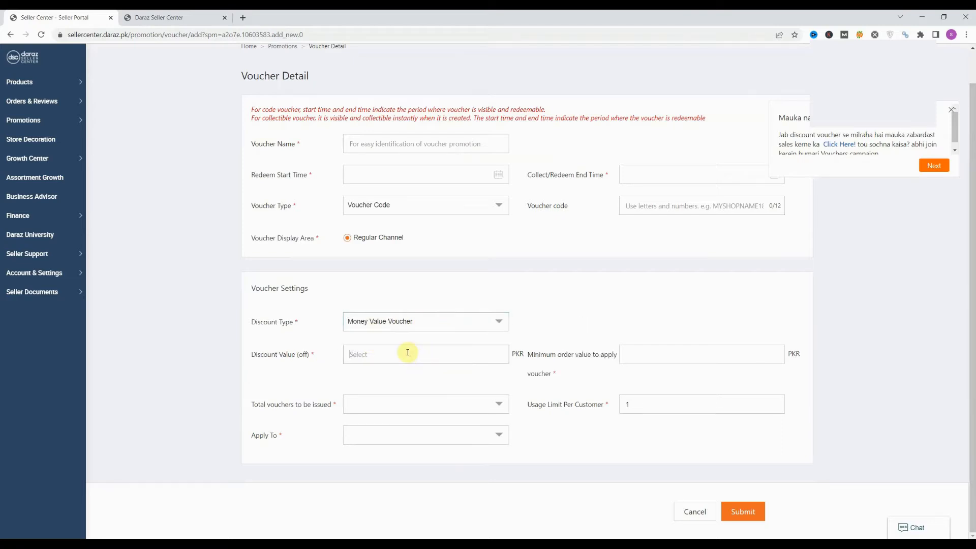
Go through the voucher's discount value, minimum order value and usage limit fields and examine the Apply To options.
{"action": "left_click", "coordinate": [406, 352]}
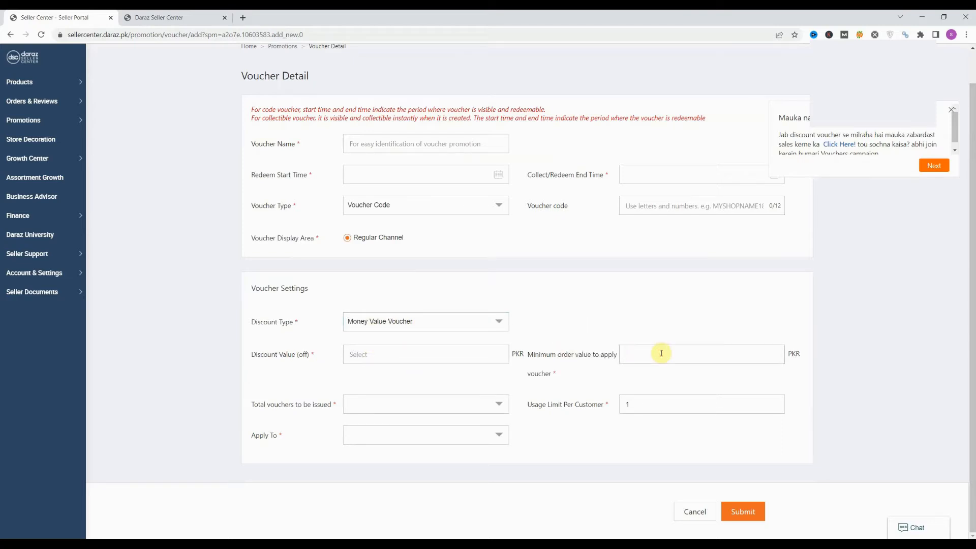
{"action": "left_click", "coordinate": [661, 353]}
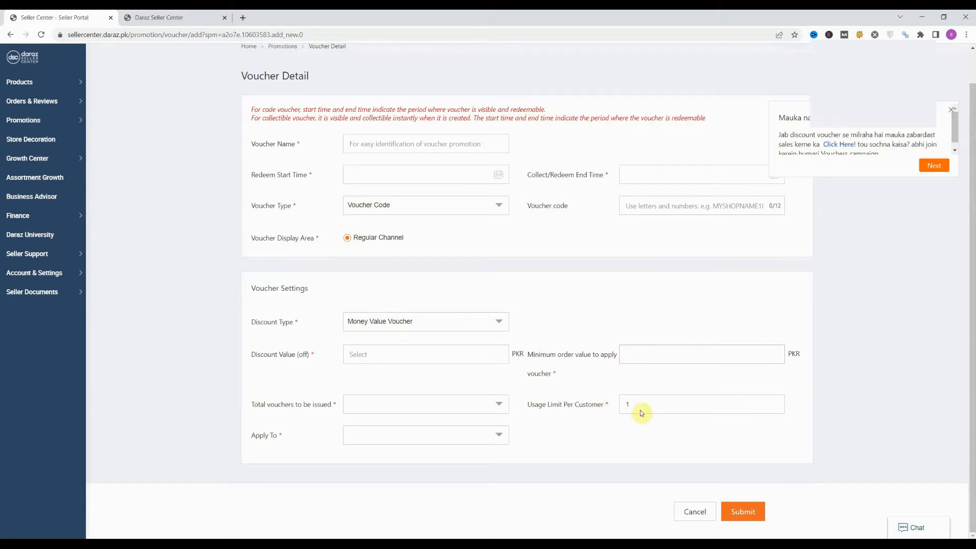
{"action": "left_click", "coordinate": [677, 405]}
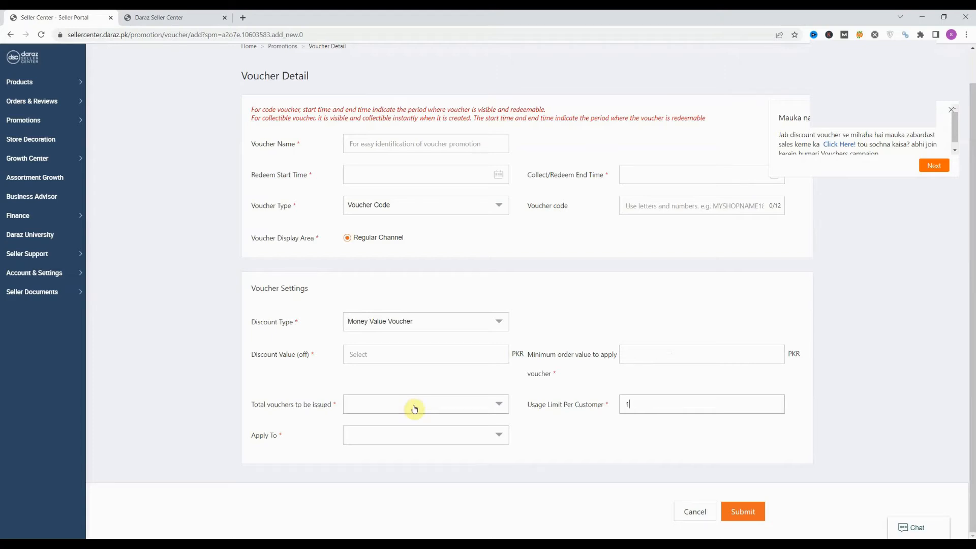
{"action": "left_click", "coordinate": [421, 437]}
{"action": "left_click", "coordinate": [419, 440]}
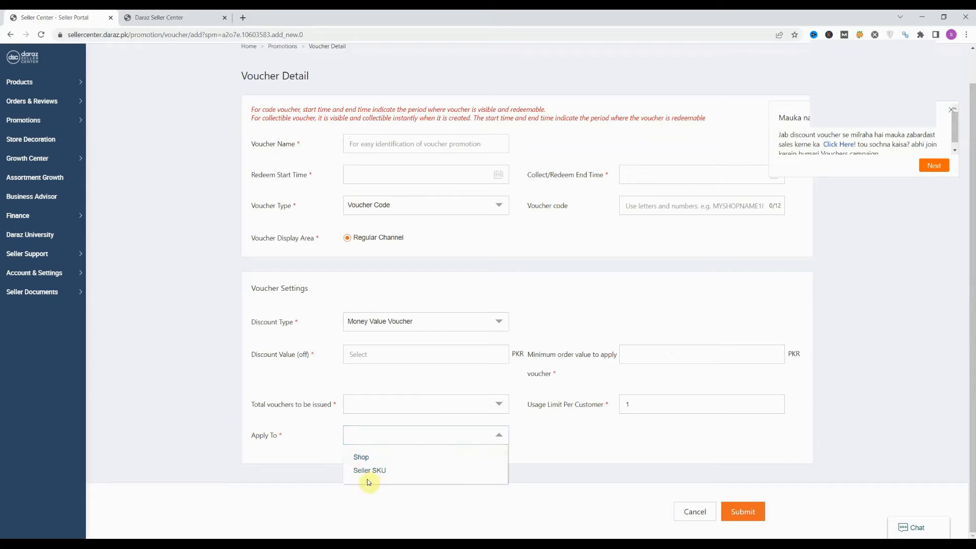
{"action": "left_click", "coordinate": [196, 392]}
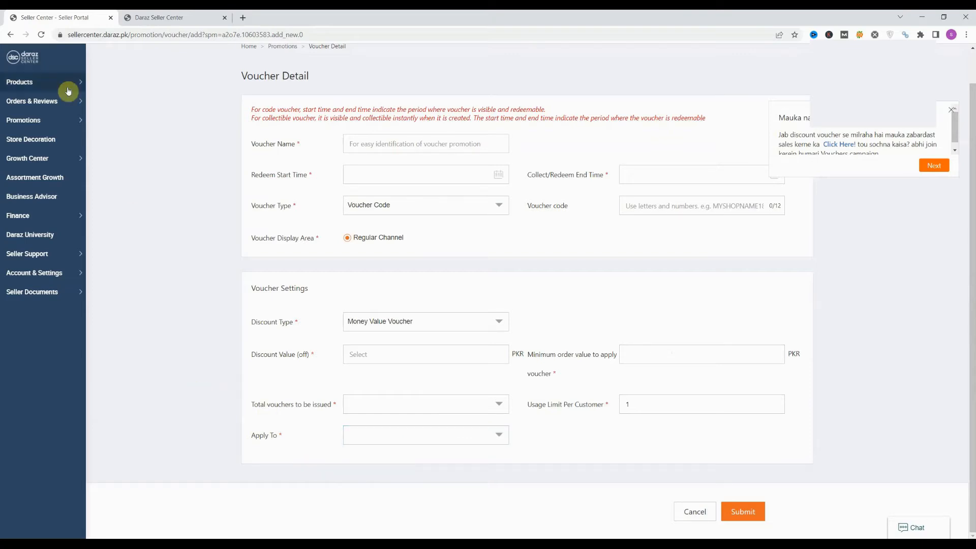
Open the Buyer Free Shipping promotions, dismiss the welcome notice and start creating a new promotion.
{"action": "mouse_move", "coordinate": [53, 131]}
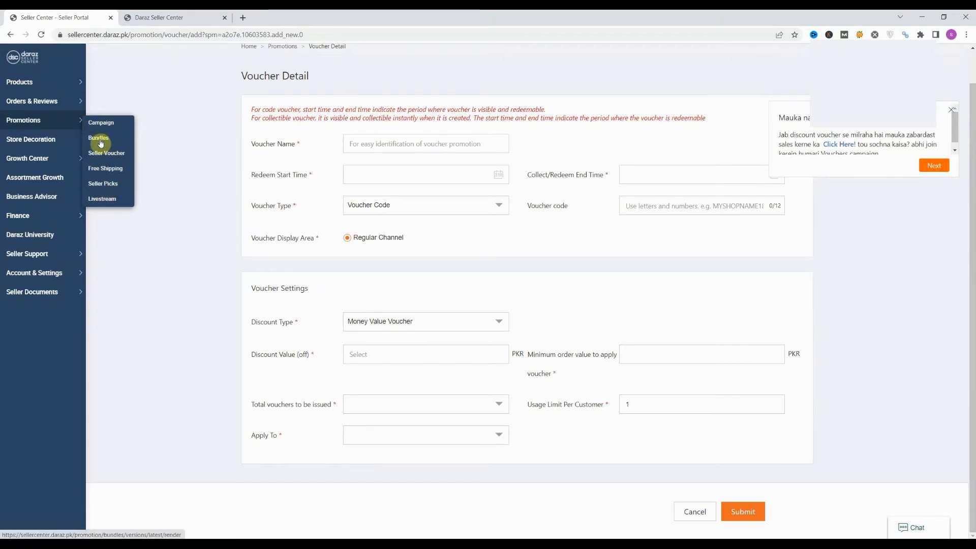
{"action": "left_click", "coordinate": [111, 173]}
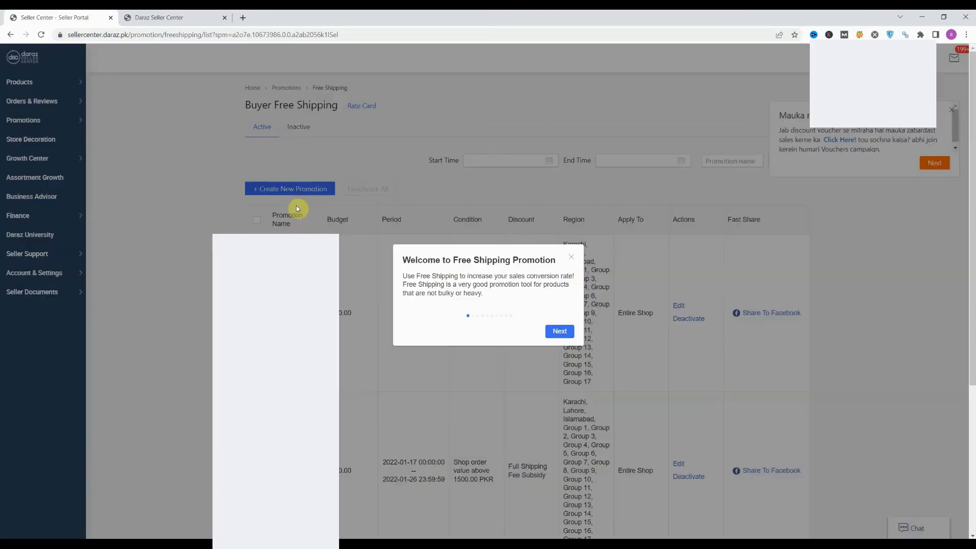
{"action": "left_click", "coordinate": [572, 259]}
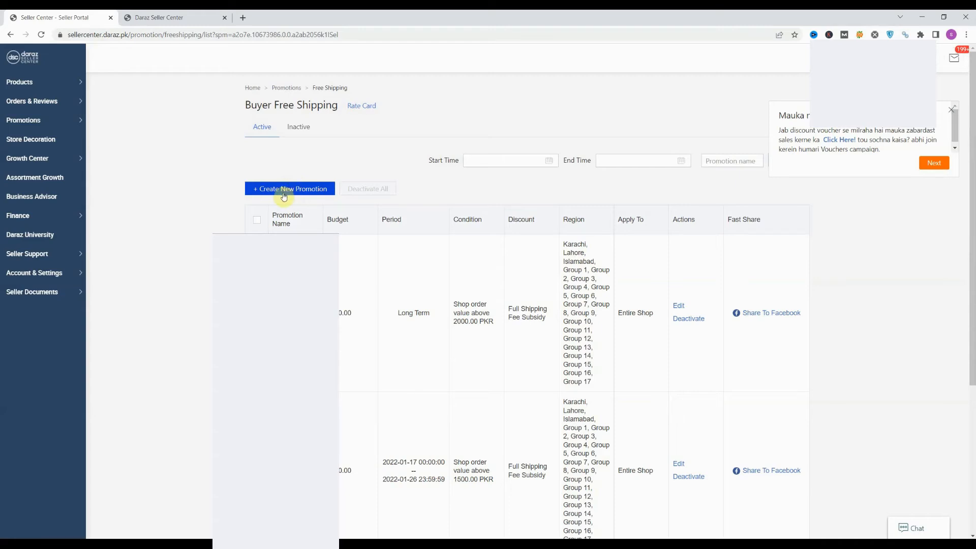
{"action": "left_click", "coordinate": [304, 195]}
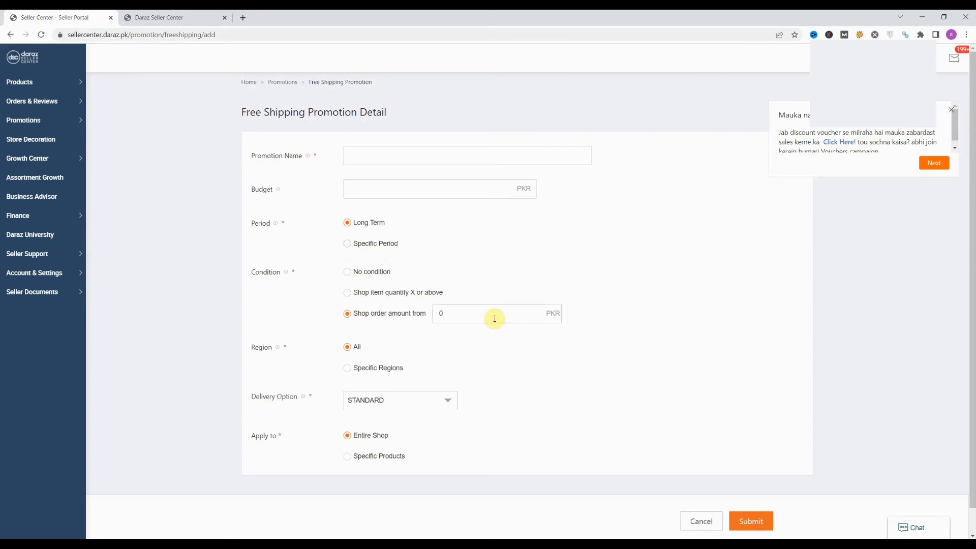
Try the Specific Regions setting, returning the region to All, and examine the available delivery options.
{"action": "left_click", "coordinate": [347, 368]}
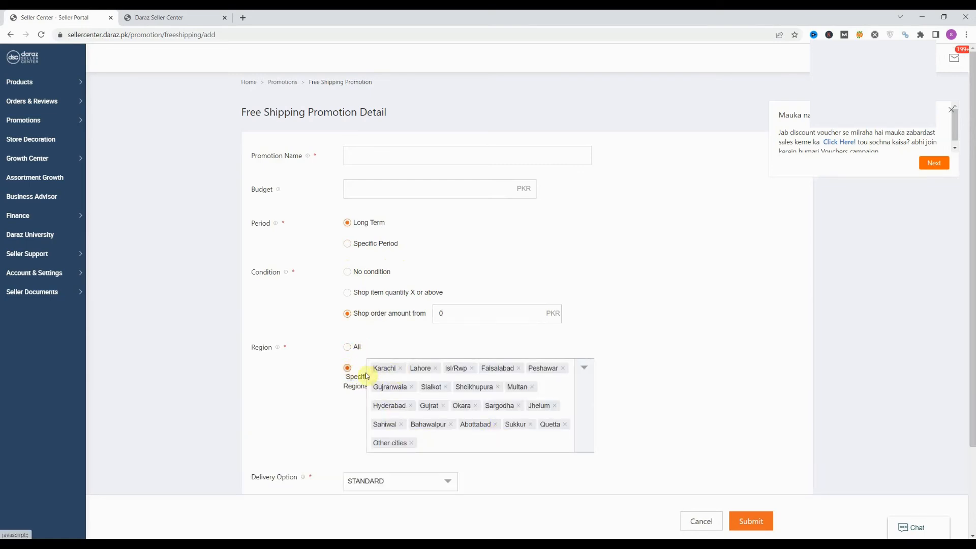
{"action": "left_click", "coordinate": [346, 348]}
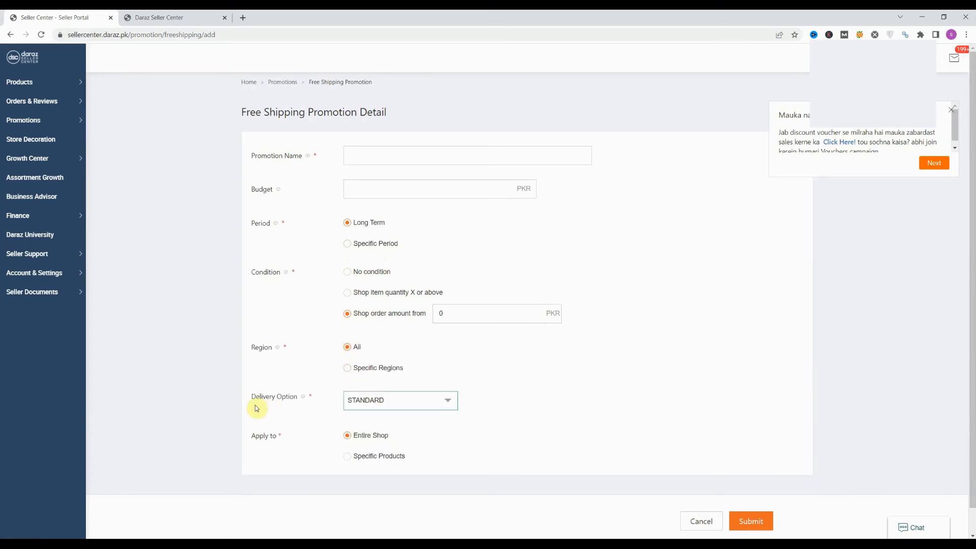
{"action": "left_click", "coordinate": [405, 404]}
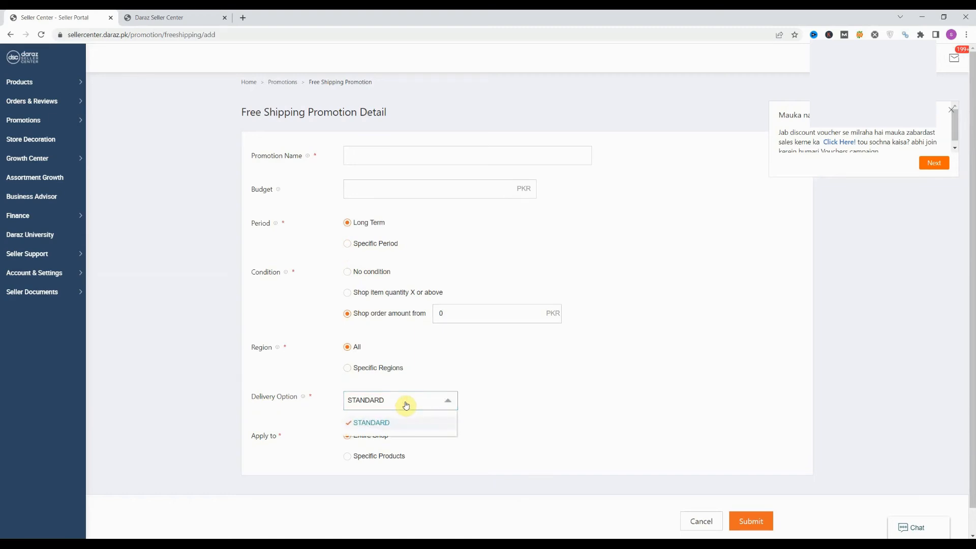
{"action": "left_click", "coordinate": [489, 376]}
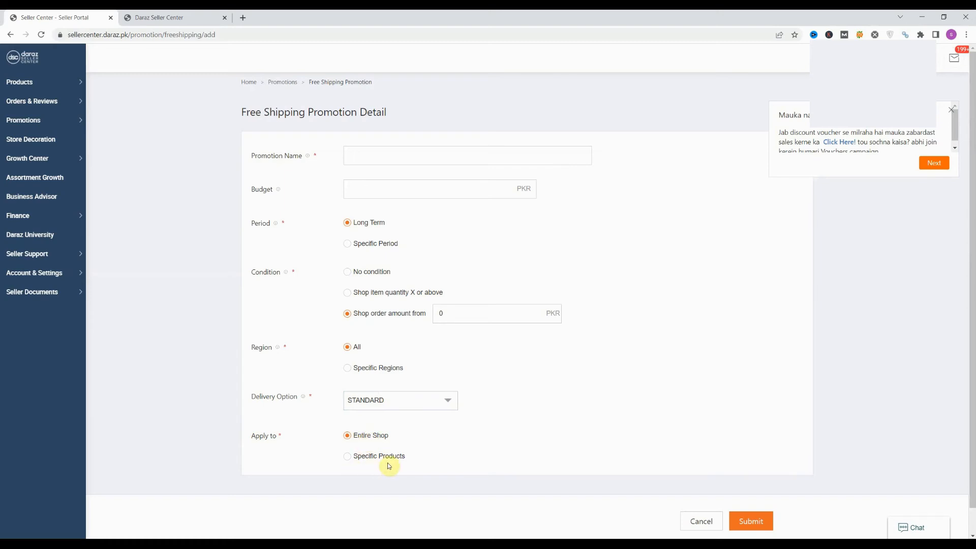
Apply the free shipping promotion to Specific Products instead of the entire shop.
{"action": "scroll", "coordinate": [449, 435], "scroll_direction": "down", "scroll_amount": 1}
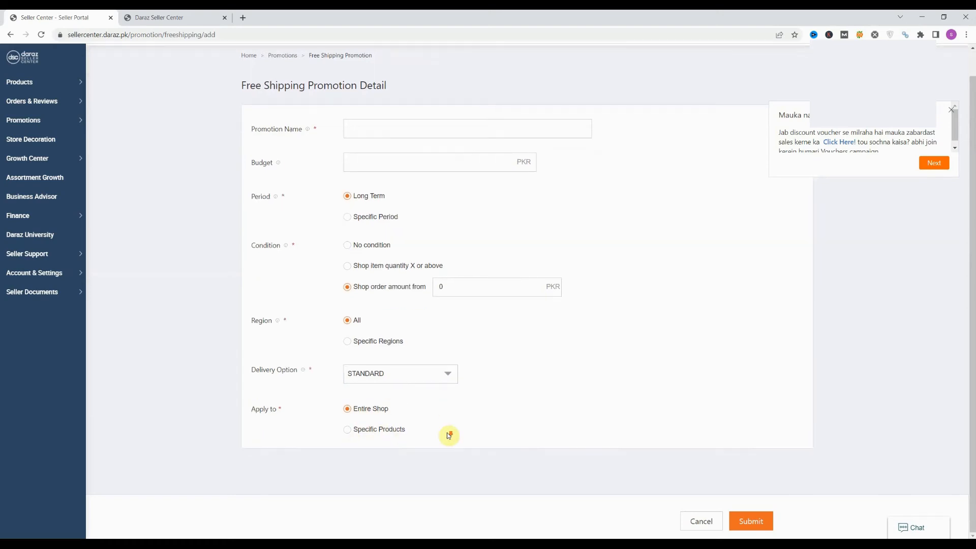
{"action": "left_click", "coordinate": [347, 430]}
{"action": "scroll", "coordinate": [442, 422], "scroll_direction": "down", "scroll_amount": 1}
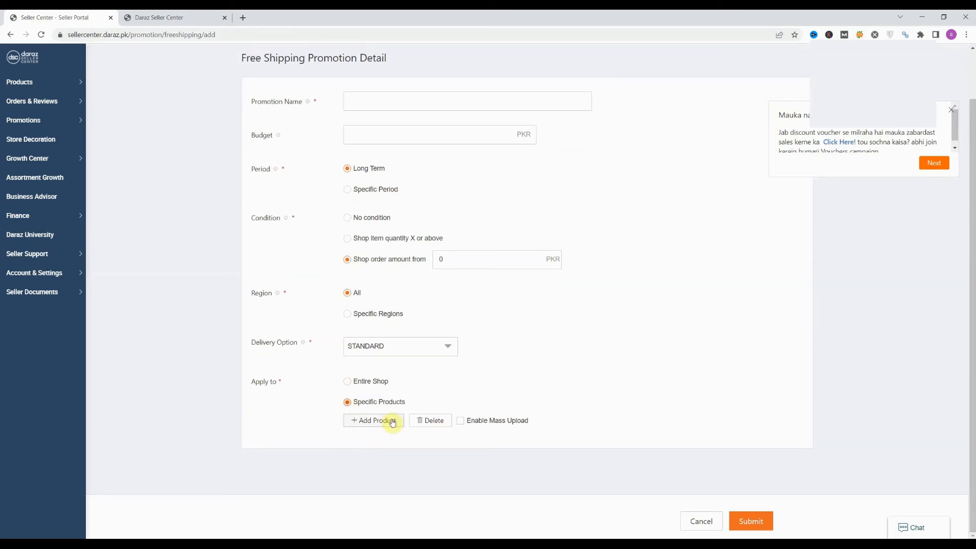
Return to the dashboard home, dismiss the Join Voucher Campaign announcement and open the order management page.
{"action": "left_click", "coordinate": [25, 64]}
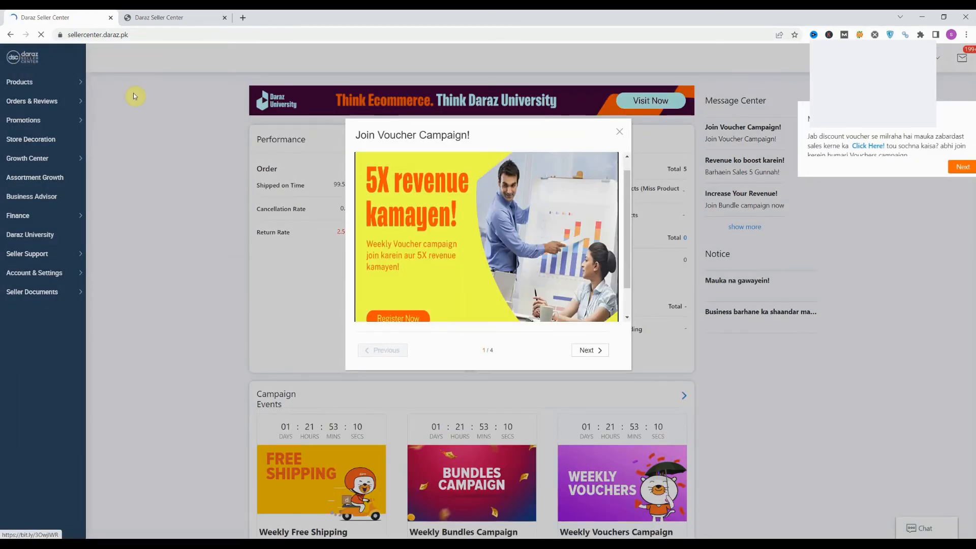
{"action": "left_click", "coordinate": [619, 131]}
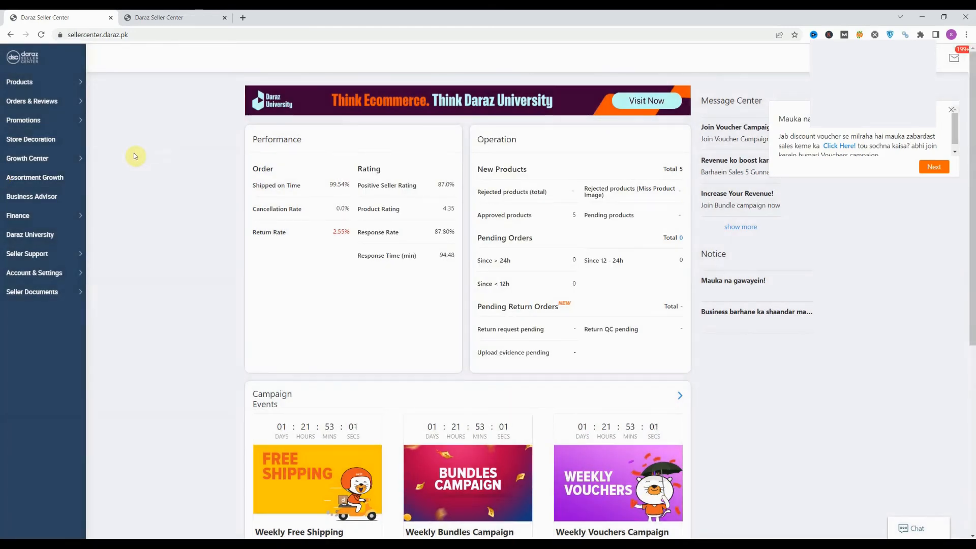
{"action": "mouse_move", "coordinate": [47, 101]}
{"action": "left_click", "coordinate": [101, 104]}
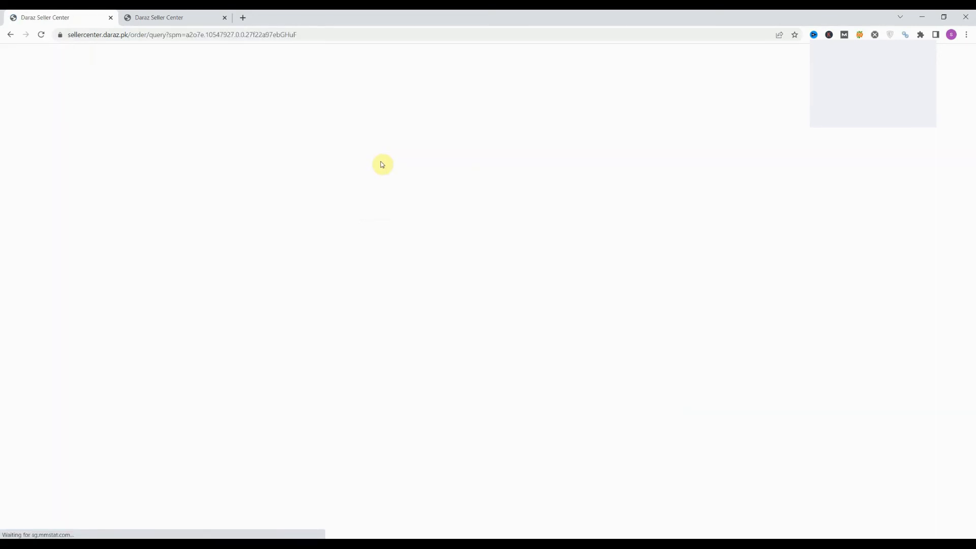
Look through the Ready To Ship orders, examining their retail prices and shipping deadlines.
{"action": "scroll", "coordinate": [654, 321], "scroll_direction": "down", "scroll_amount": 10}
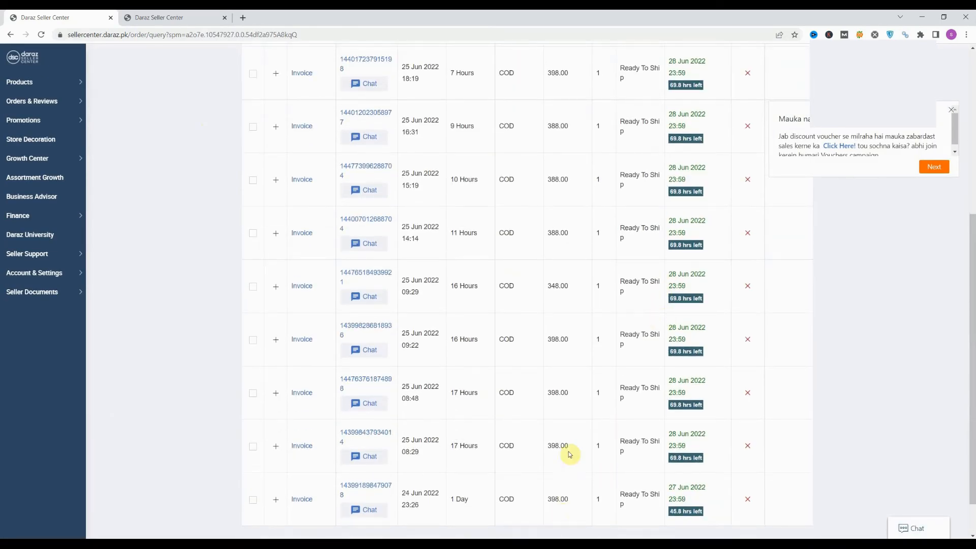
{"action": "scroll", "coordinate": [574, 402], "scroll_direction": "up", "scroll_amount": 3}
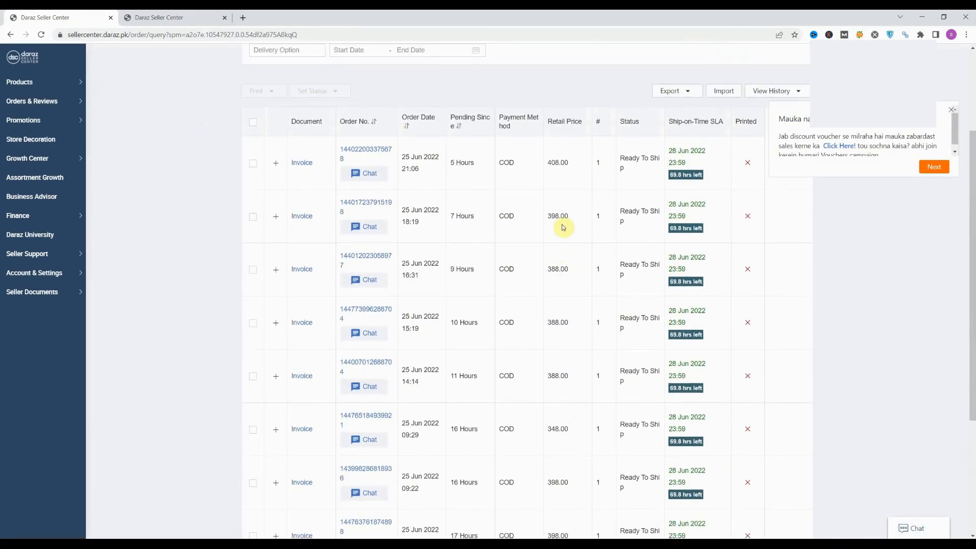
{"action": "scroll", "coordinate": [566, 360], "scroll_direction": "down", "scroll_amount": 3}
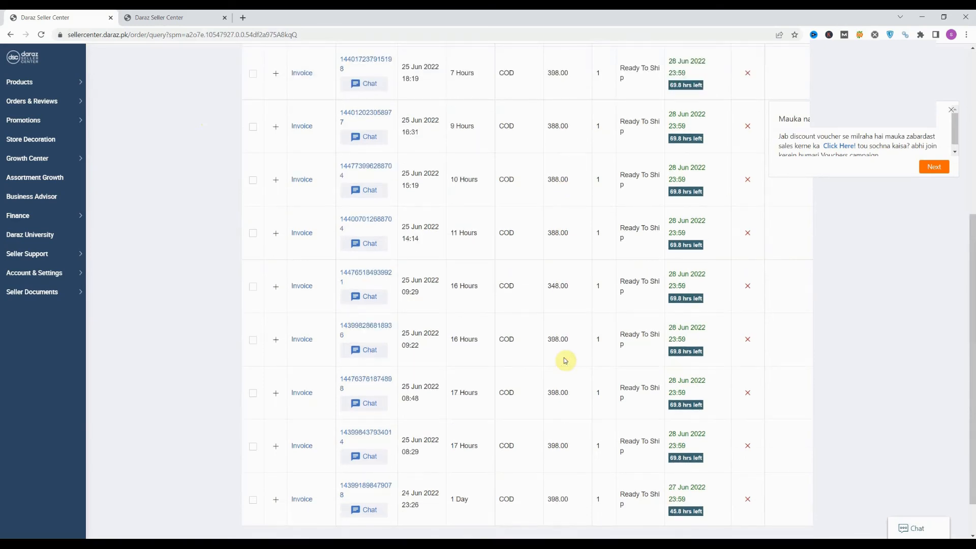
{"action": "scroll", "coordinate": [566, 360], "scroll_direction": "down", "scroll_amount": 1}
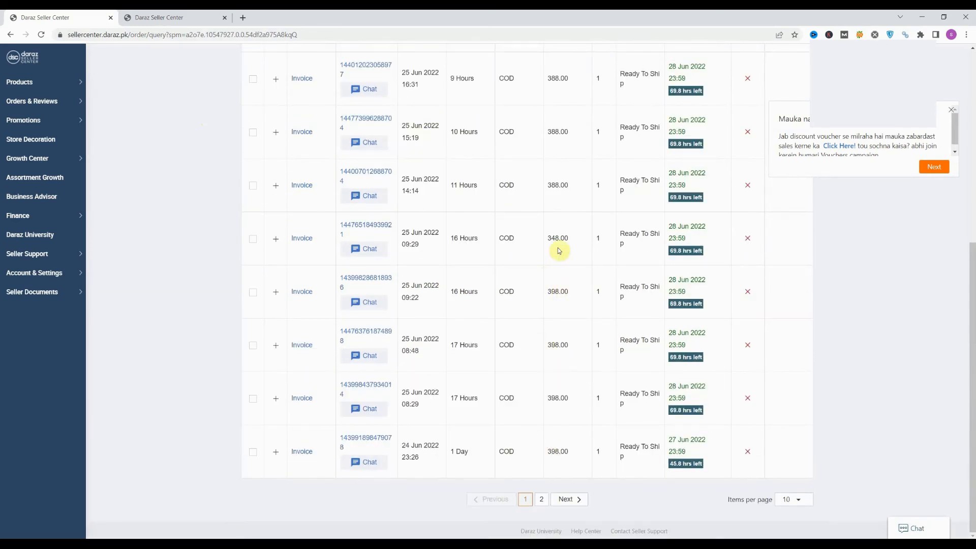
{"action": "scroll", "coordinate": [562, 251], "scroll_direction": "up", "scroll_amount": 4}
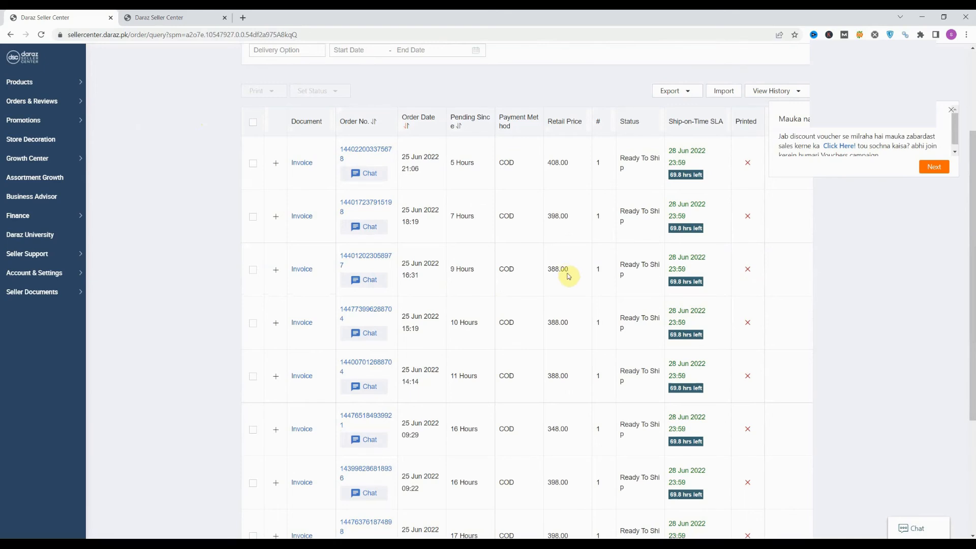
{"action": "scroll", "coordinate": [568, 276], "scroll_direction": "down", "scroll_amount": 4}
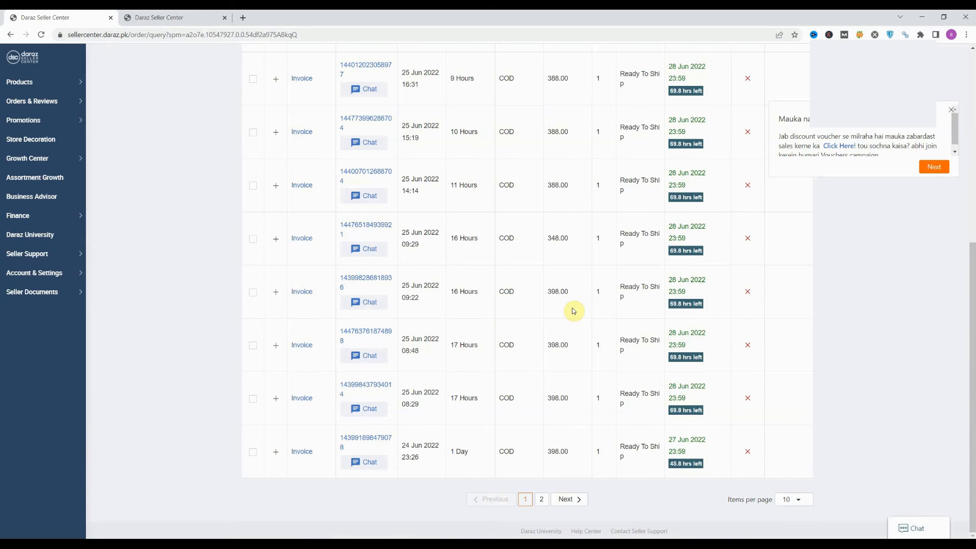
{"action": "scroll", "coordinate": [575, 308], "scroll_direction": "up", "scroll_amount": 5}
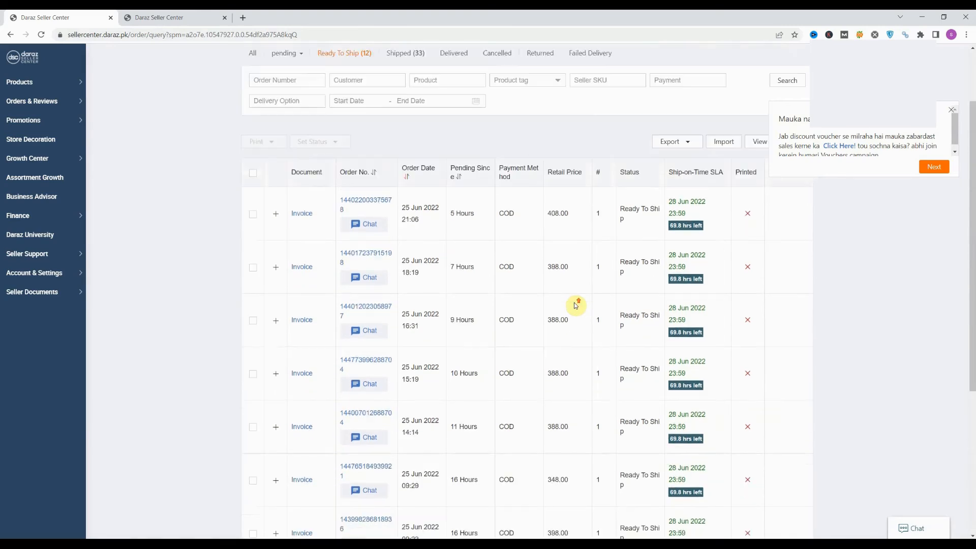
Leave the orders list for the dashboard home and dismiss the announcement covering it.
{"action": "scroll", "coordinate": [575, 305], "scroll_direction": "up", "scroll_amount": 1}
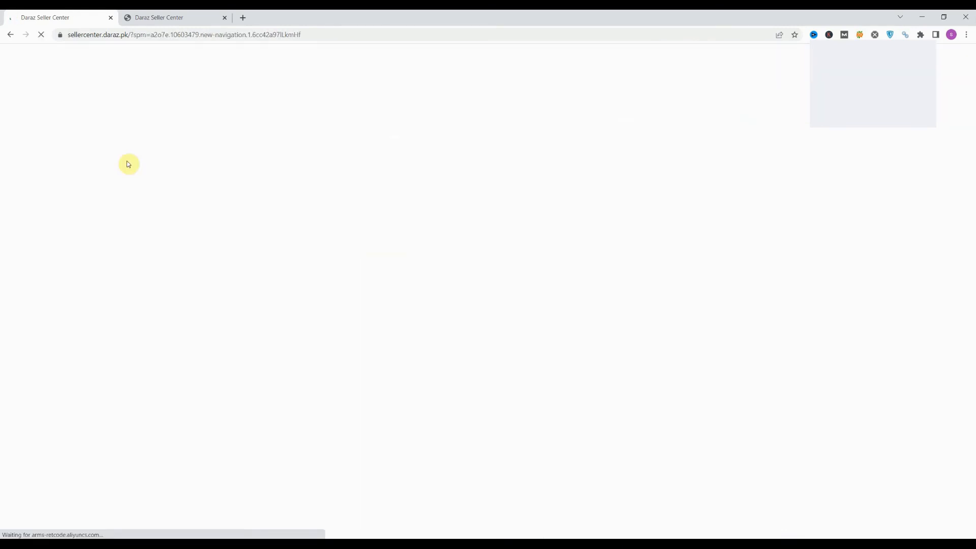
{"action": "left_click", "coordinate": [621, 133]}
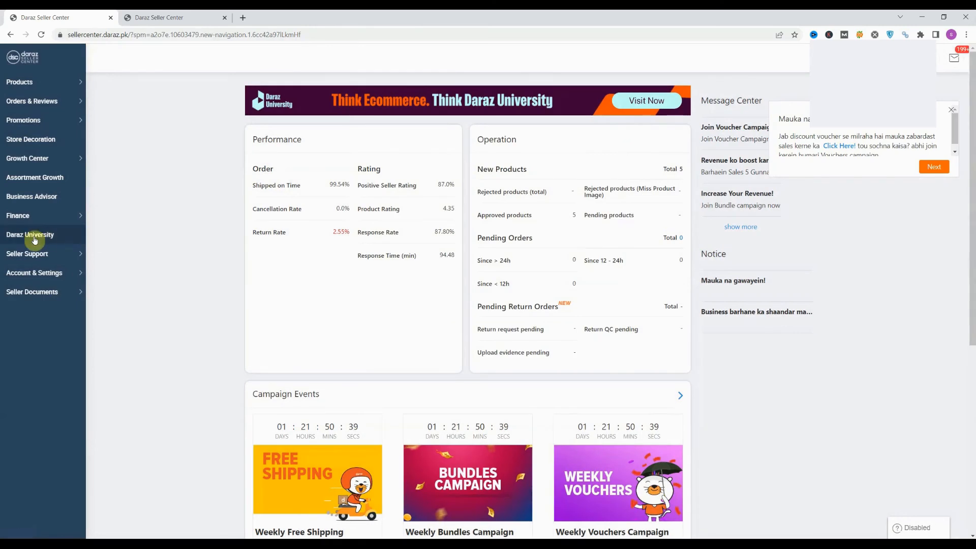